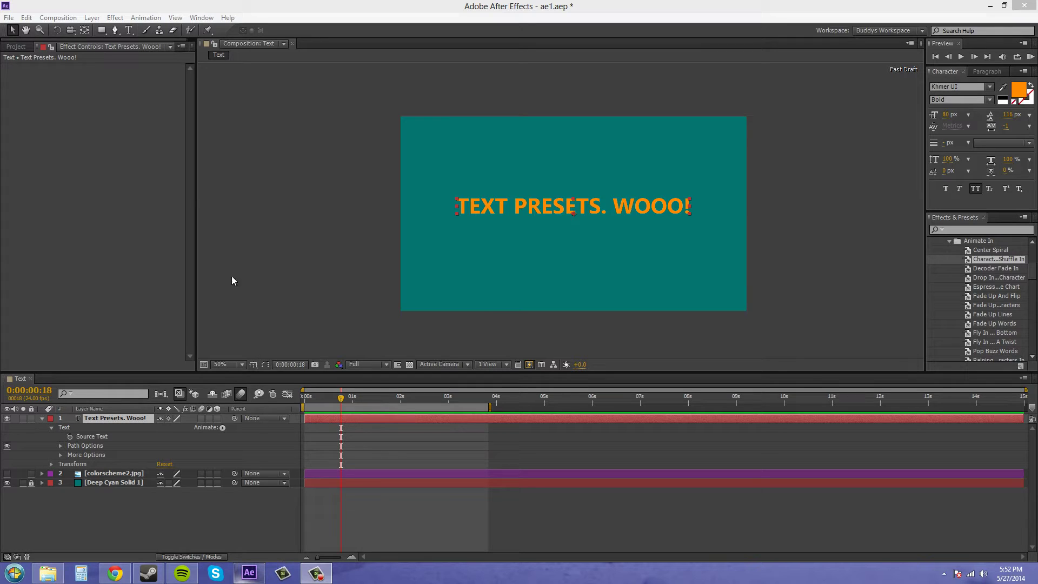
# - Deselect the 'TEXT PRESETS. WOOO!' text layer by clicking an empty spot in the composition
pyautogui.click(290, 113)
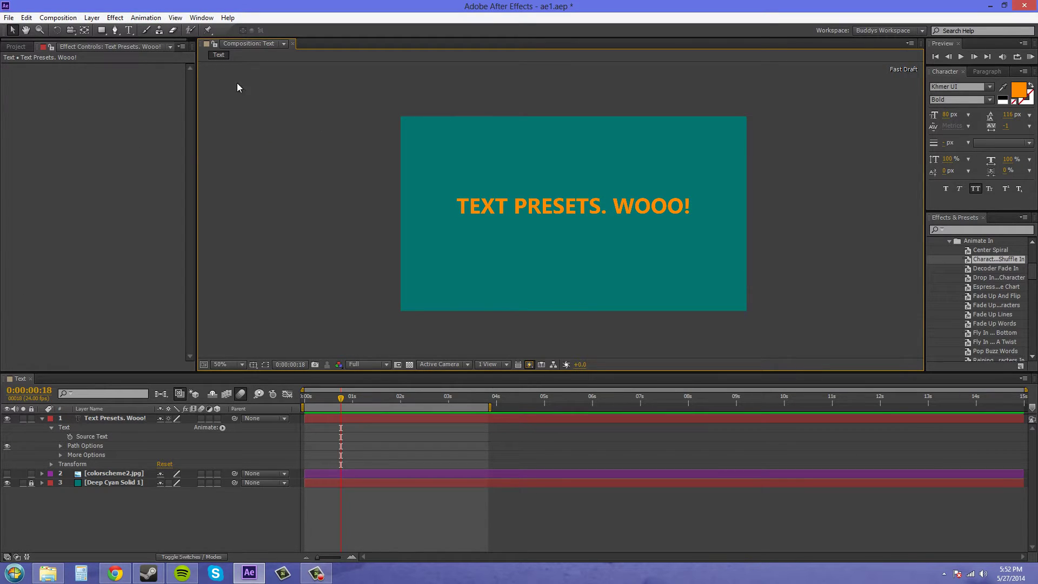
pyautogui.click(14, 573)
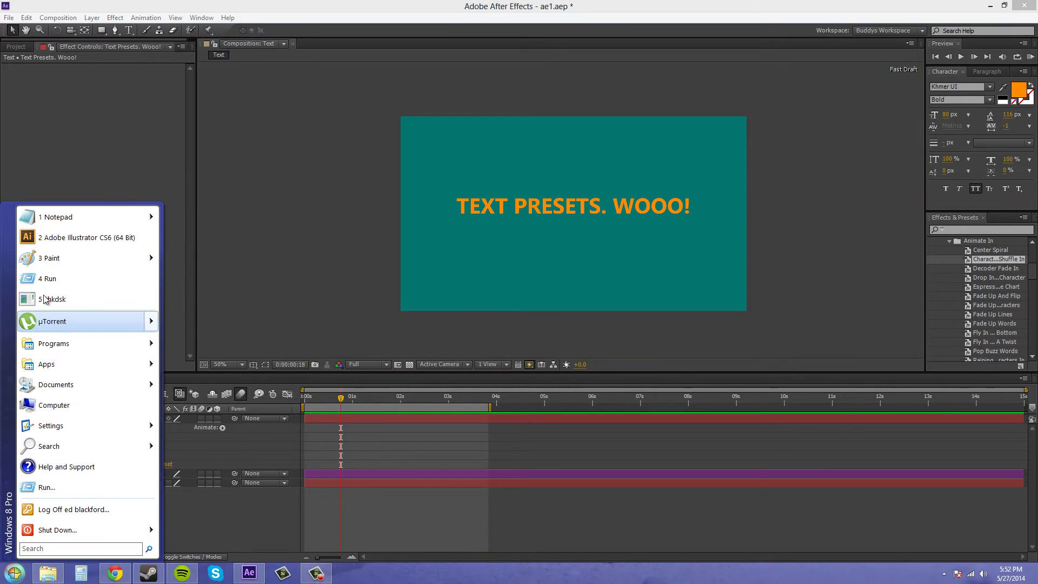
pyautogui.write('br')
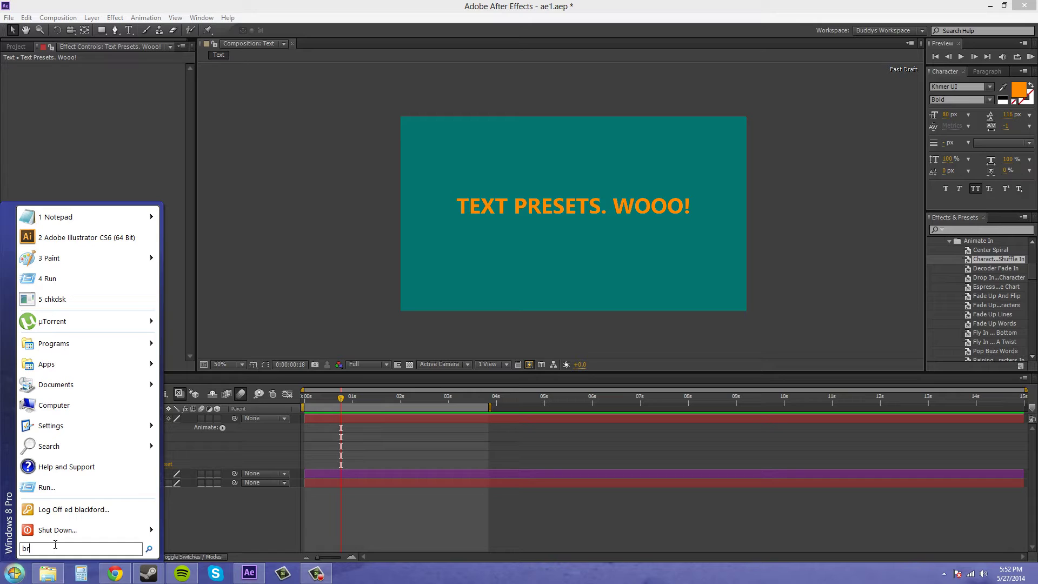
pyautogui.write('idge')
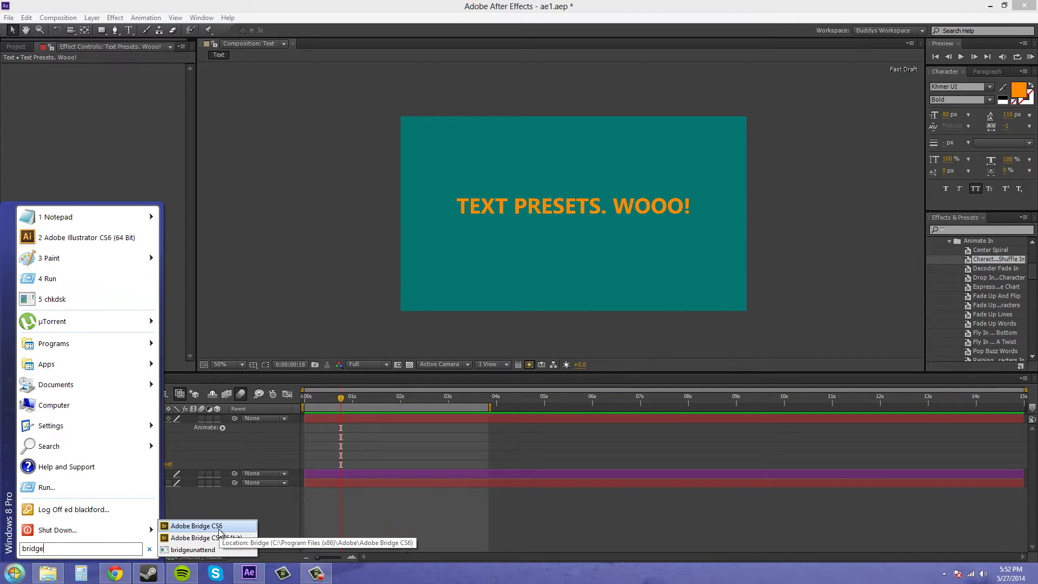
pyautogui.click(336, 339)
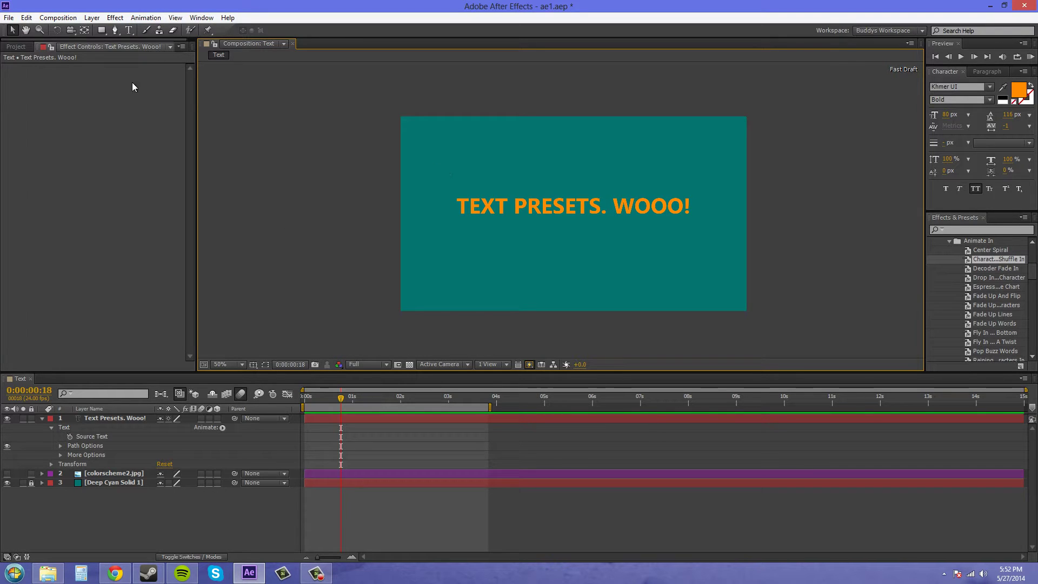
# - Choose Animation > Browse Presets to open the After Effects Presets folder in Adobe Bridge
pyautogui.click(147, 19)
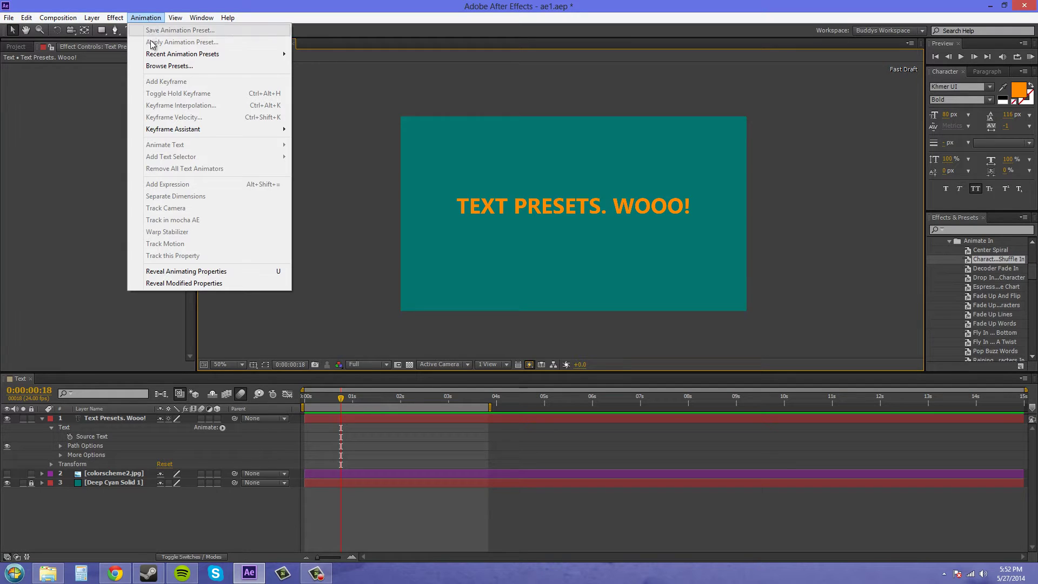
pyautogui.click(165, 67)
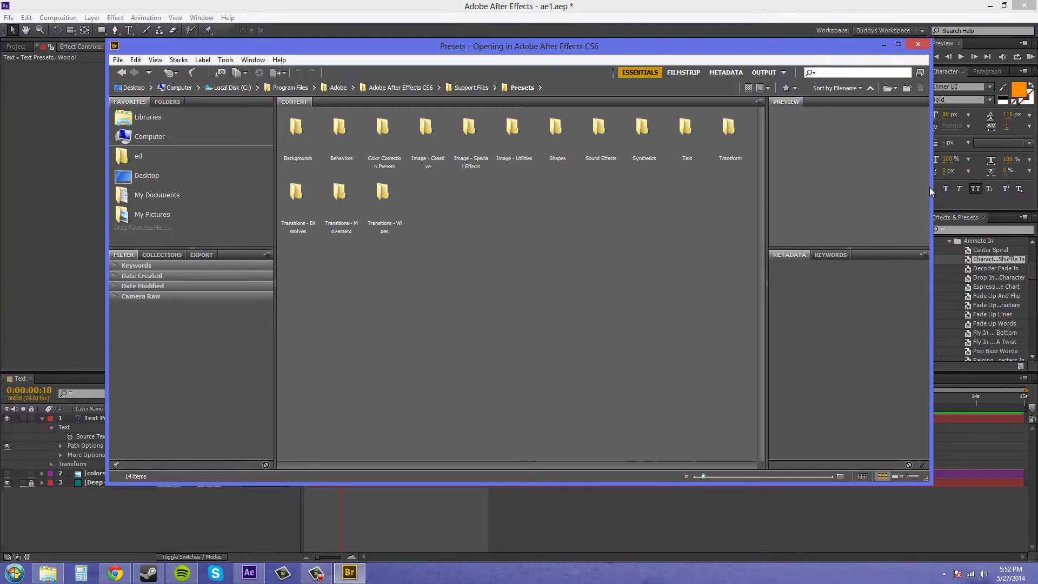
# - Go into Text > Fill and Stroke and preview the Inflammation.ffx preset
pyautogui.click(687, 132)
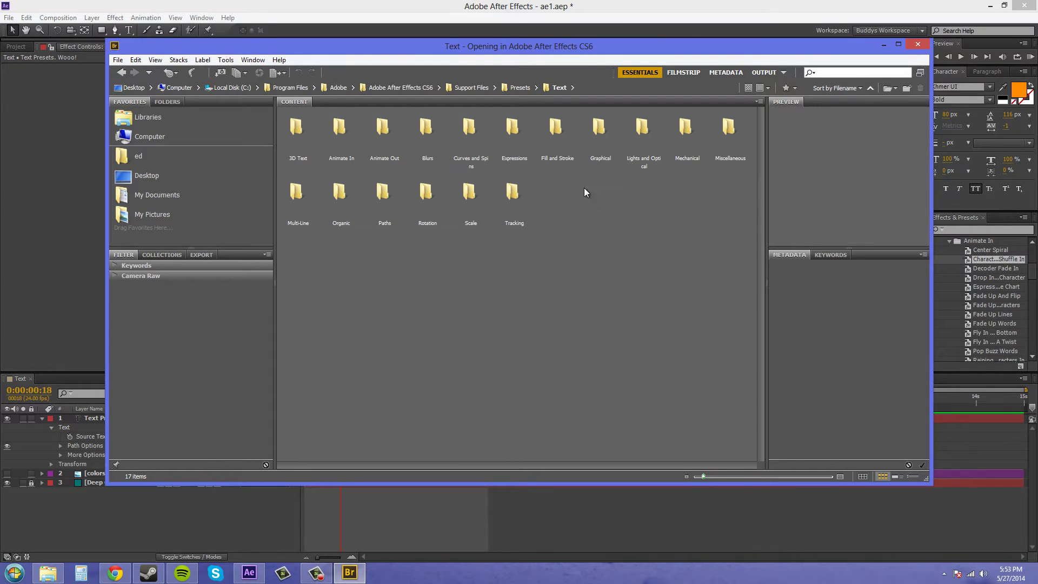
pyautogui.doubleClick(556, 135)
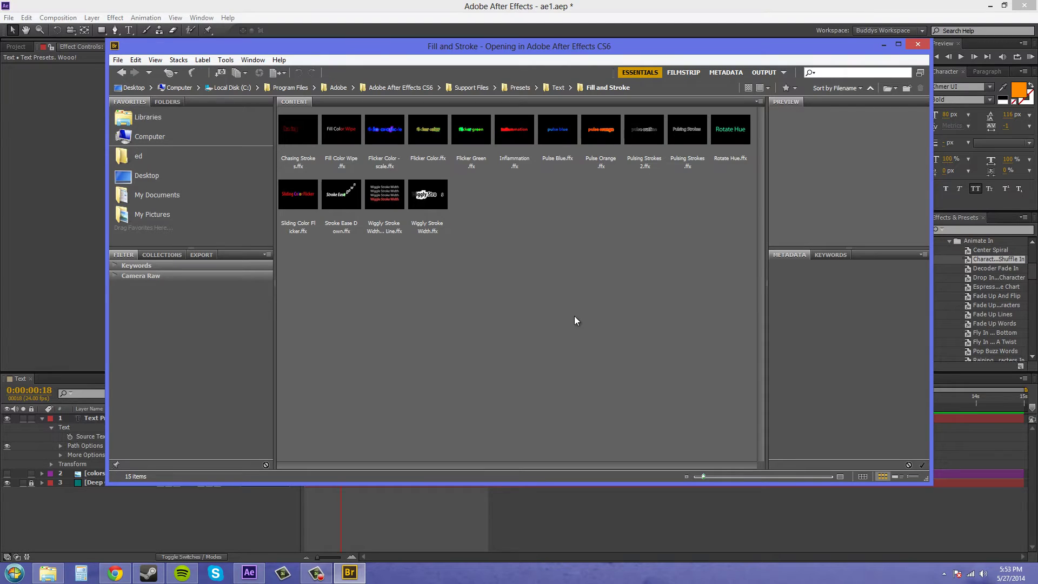
pyautogui.click(512, 141)
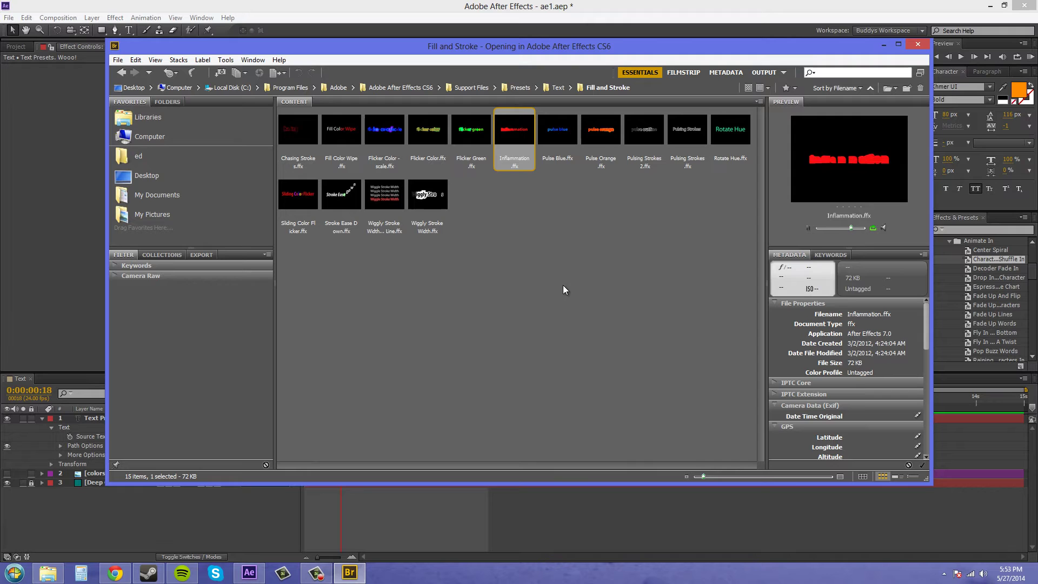
# - Maximize Bridge, widen and enlarge the Preview panel, then preview Pulse Orange.ffx
pyautogui.click(898, 44)
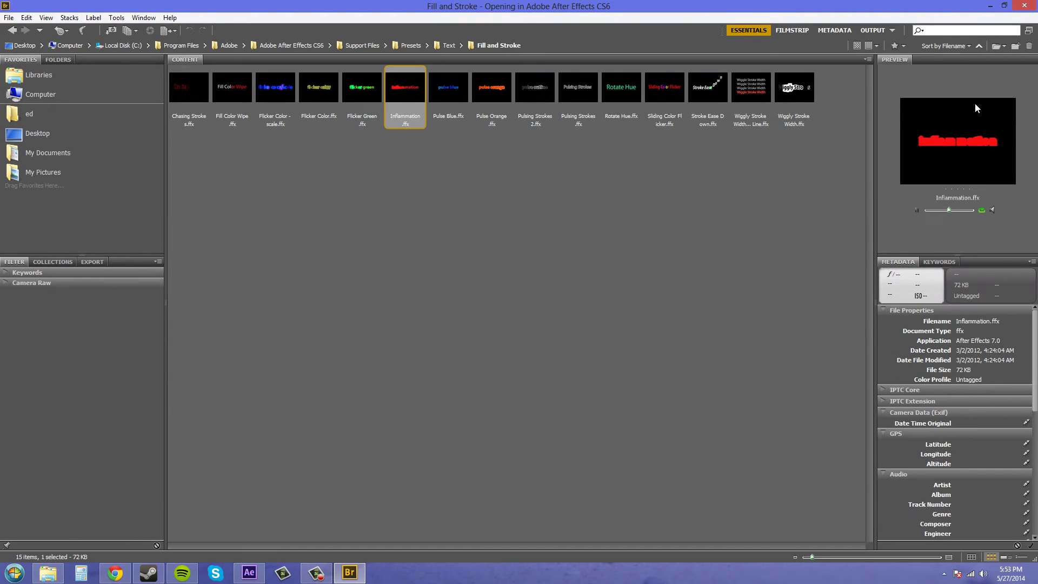
pyautogui.moveTo(875, 250); pyautogui.dragTo(770, 252)
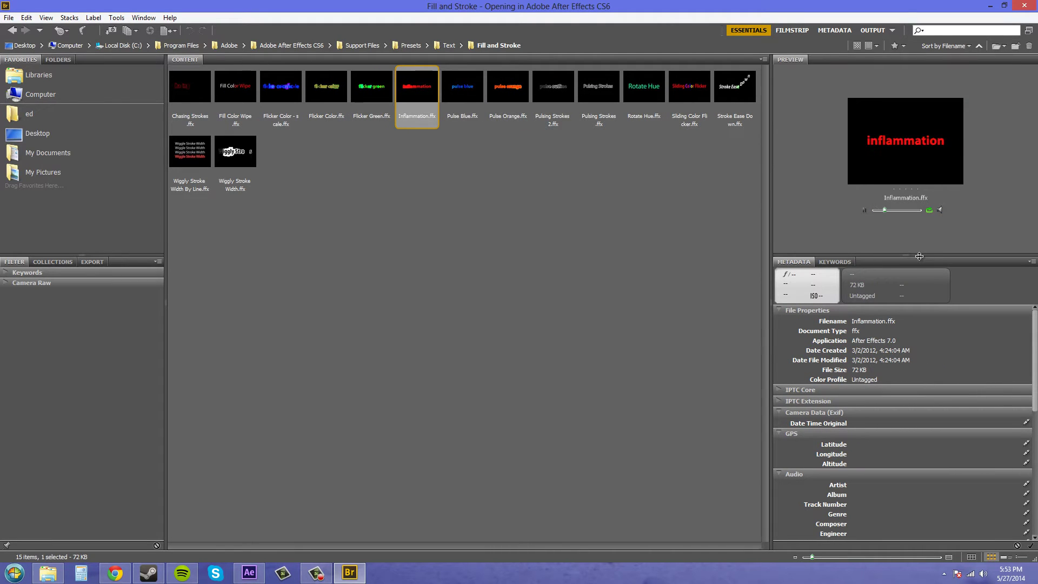
pyautogui.moveTo(919, 256); pyautogui.dragTo(923, 328)
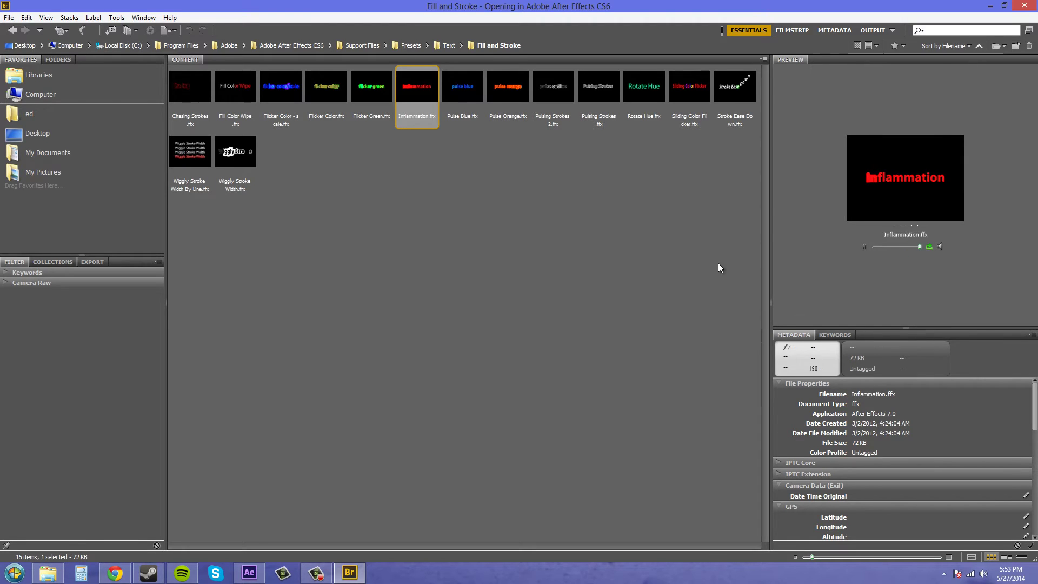
pyautogui.click(523, 95)
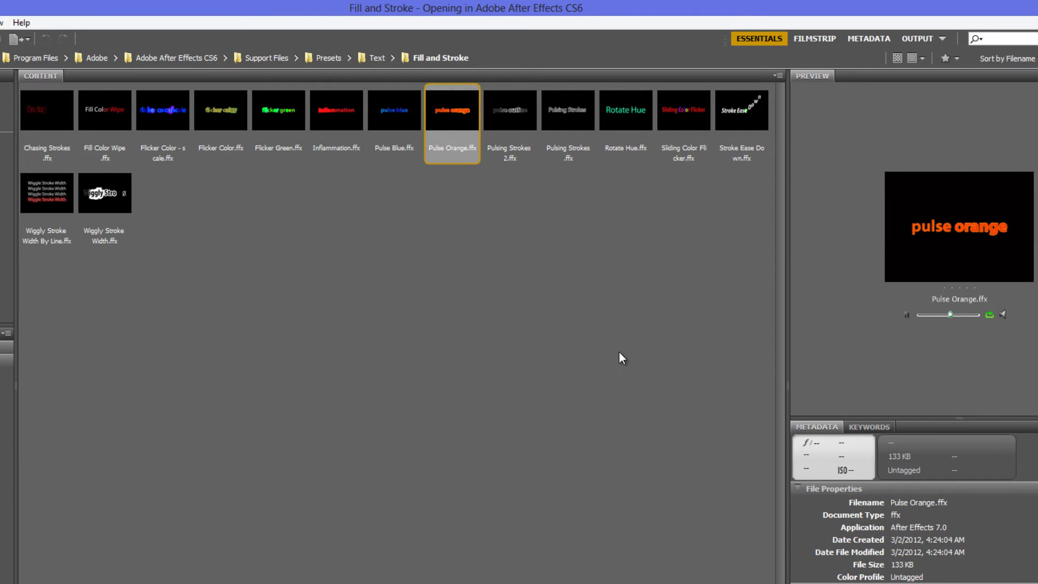
# - Reopen Fill and Stroke and preview Pulse Blue, Pulse Orange, Rotate Hue and Stroke Ease Down
pyautogui.click(377, 60)
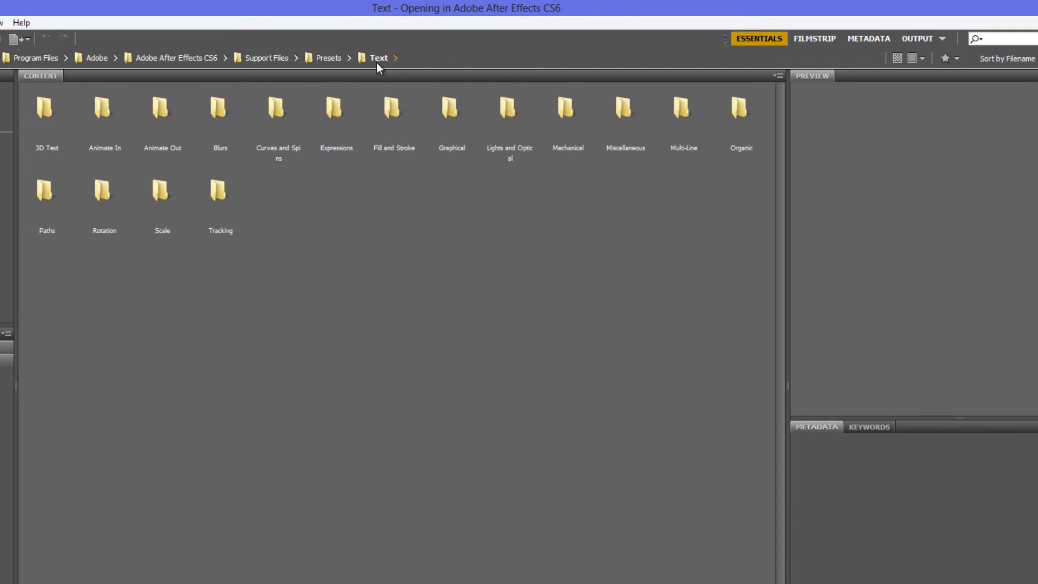
pyautogui.doubleClick(397, 115)
pyautogui.click(398, 122)
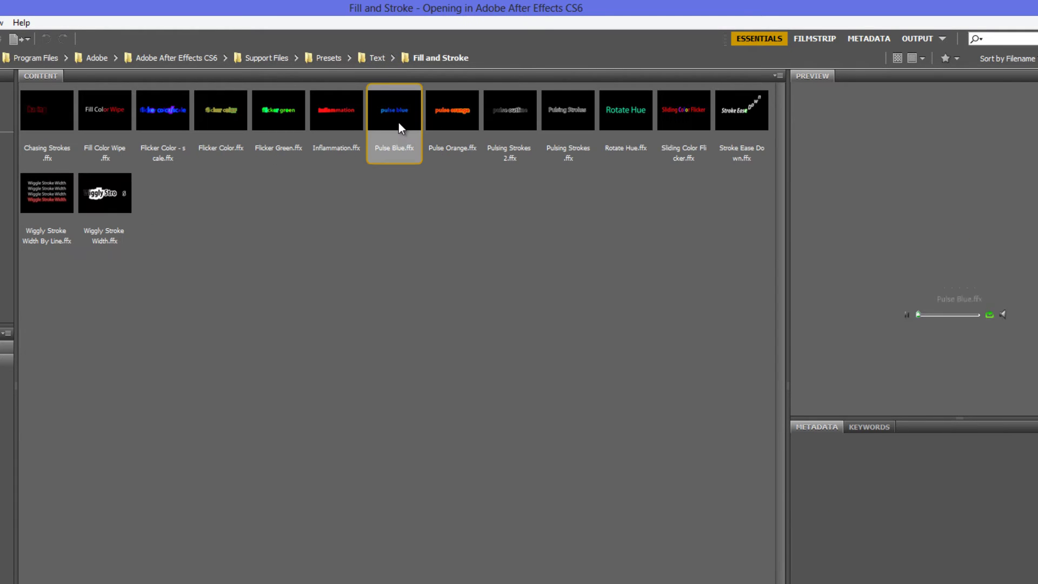
pyautogui.click(454, 122)
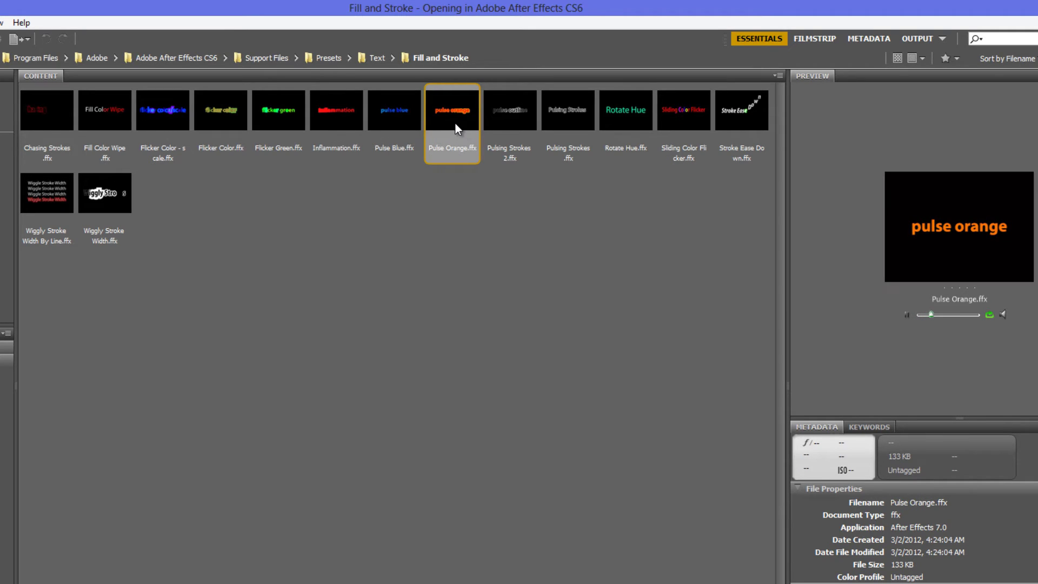
pyautogui.click(635, 123)
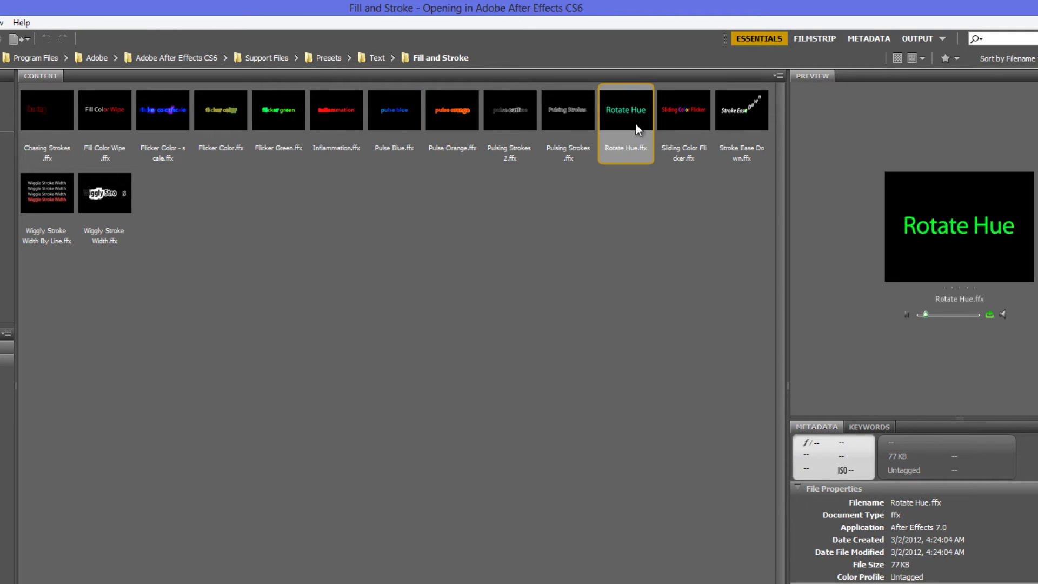
pyautogui.click(745, 127)
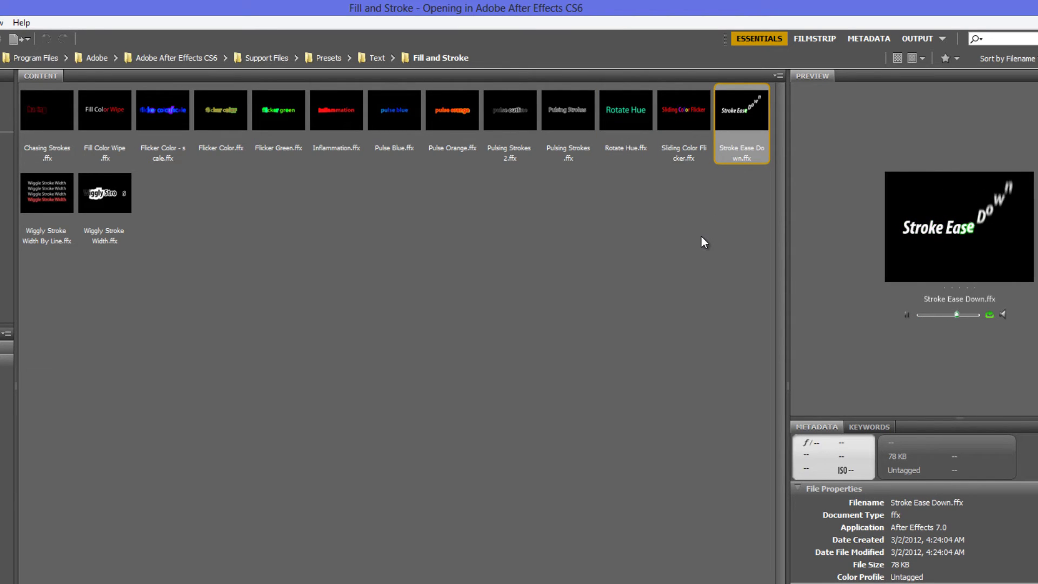
# - Preview Wiggly Stroke Width and Wiggly Stroke Width By Line, then return to Text and select 3D Text
pyautogui.click(120, 211)
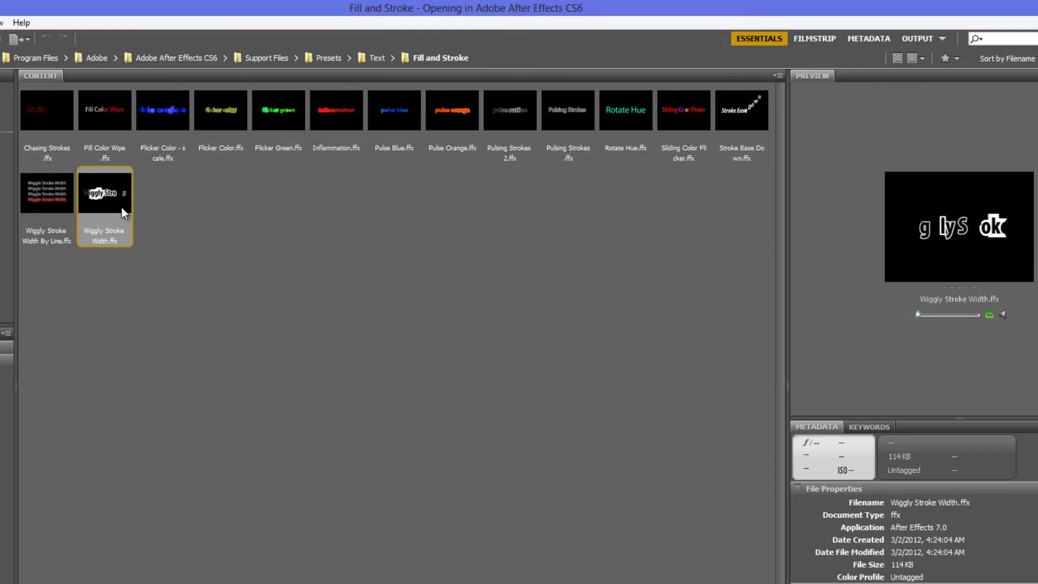
pyautogui.click(56, 203)
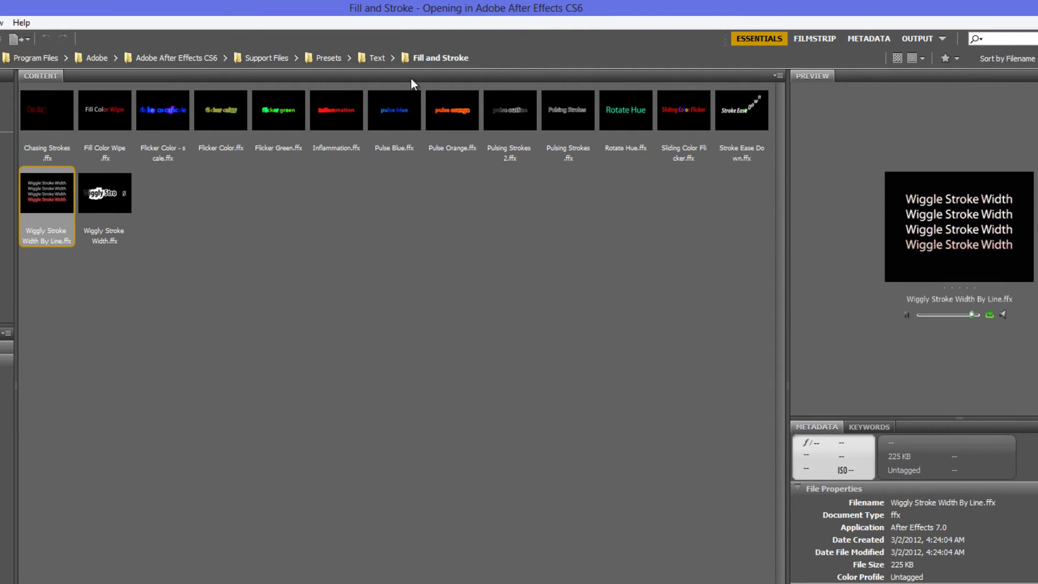
pyautogui.click(377, 58)
pyautogui.click(46, 116)
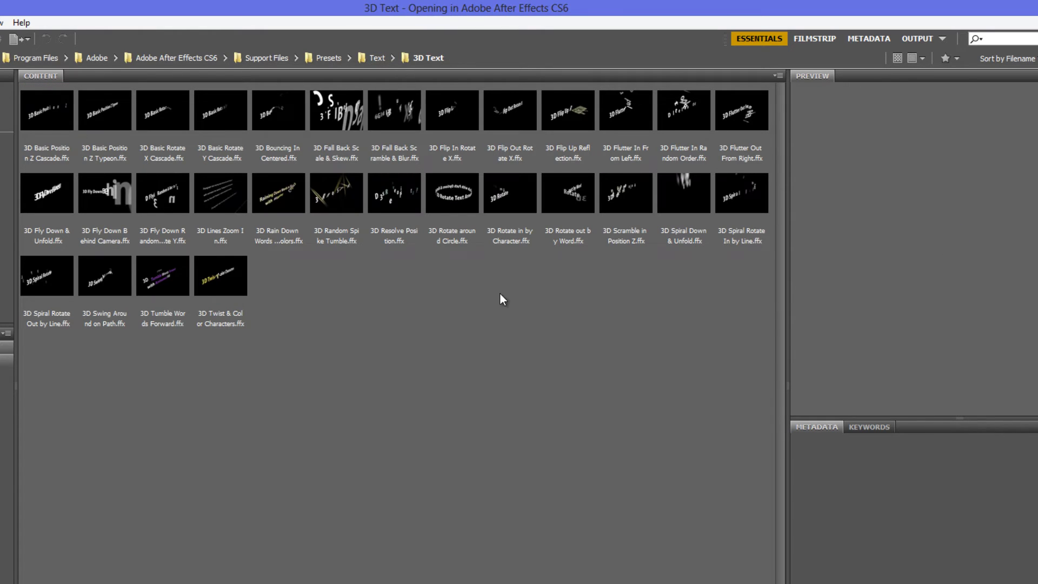
# - Preview 3D Basic Position Z Cascade, 3D Rotate around Circle, 3D Scramble in Position Z and 3D Rain Down Words & Colors, then return to Text
pyautogui.click(31, 106)
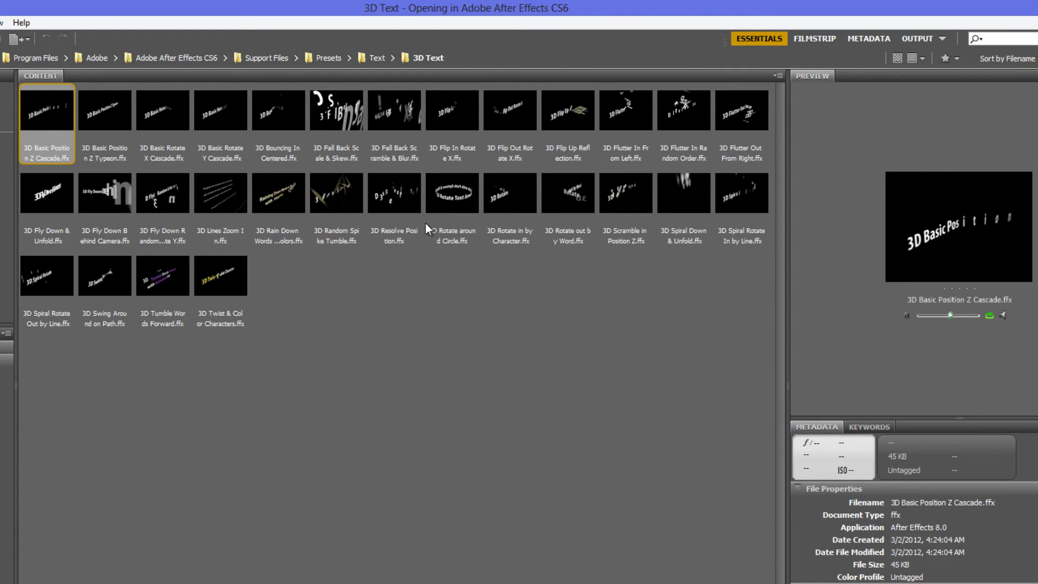
pyautogui.click(458, 195)
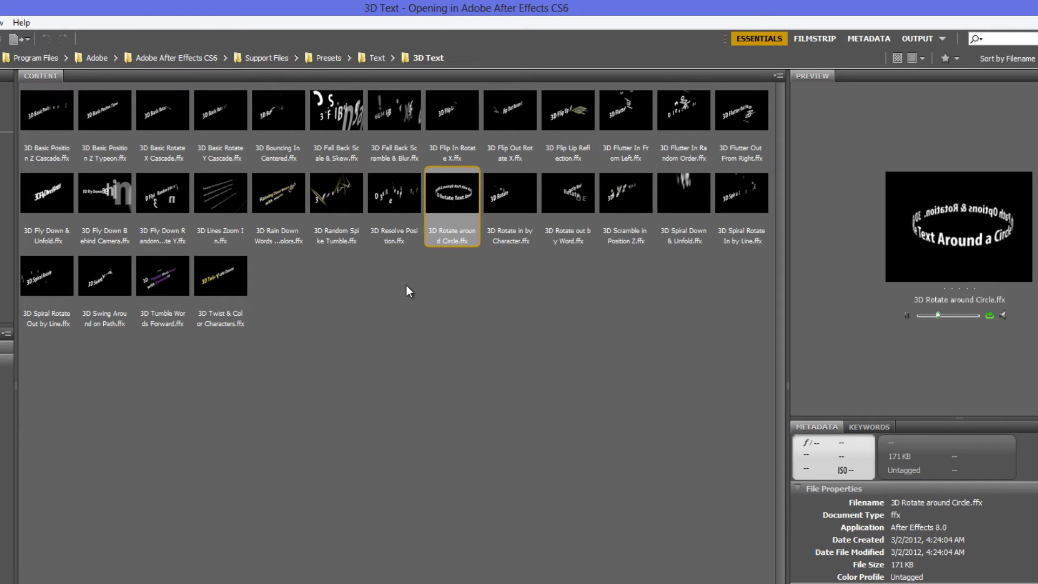
pyautogui.click(617, 200)
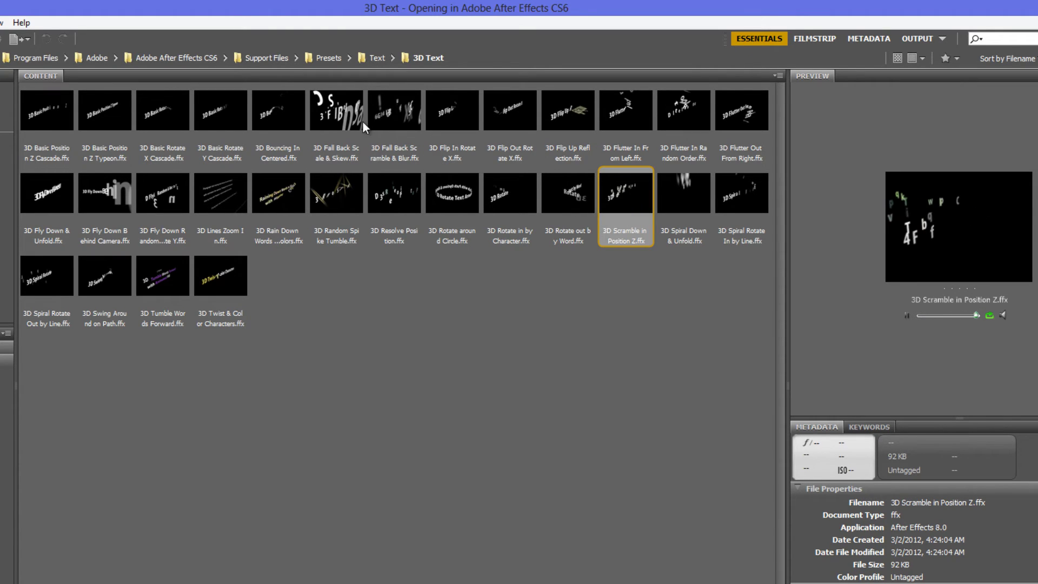
pyautogui.click(274, 202)
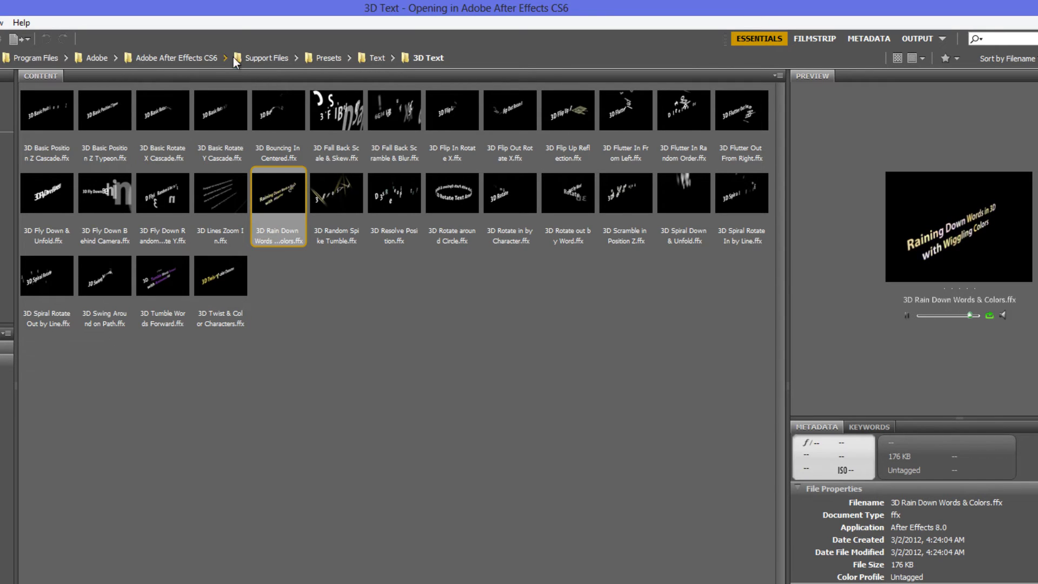
pyautogui.click(378, 58)
# - In Animate In, preview Center Spiral, Fade Up Characters, Pop Buzz Words and Slow Fade On, then return to Text
pyautogui.doubleClick(110, 118)
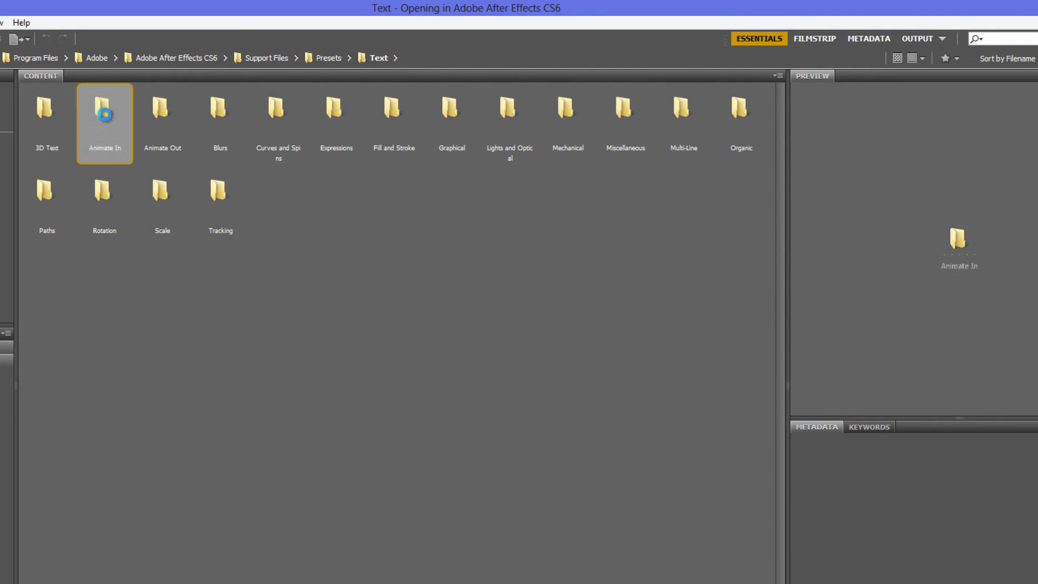
pyautogui.click(45, 110)
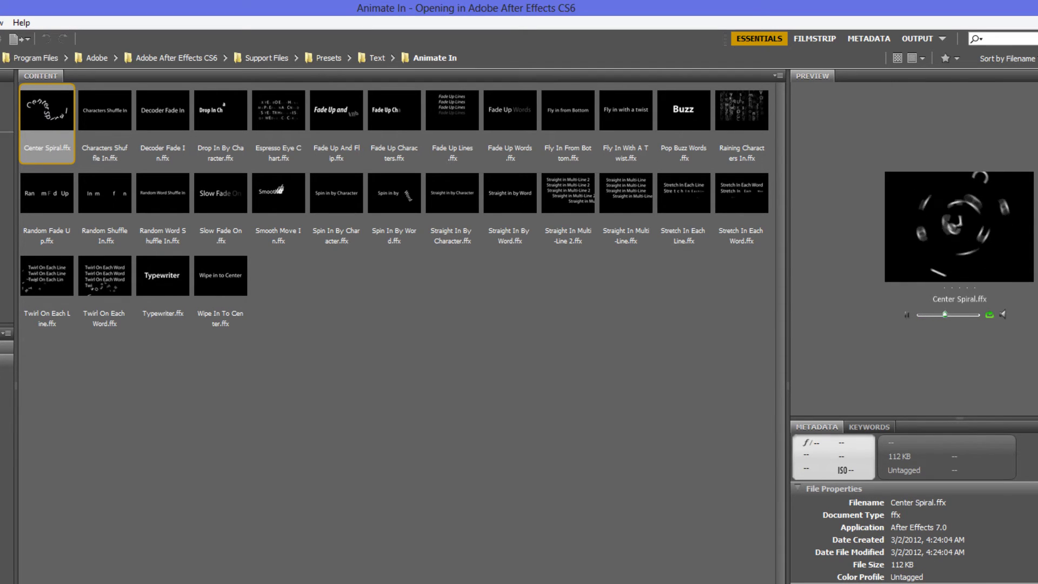
pyautogui.click(403, 118)
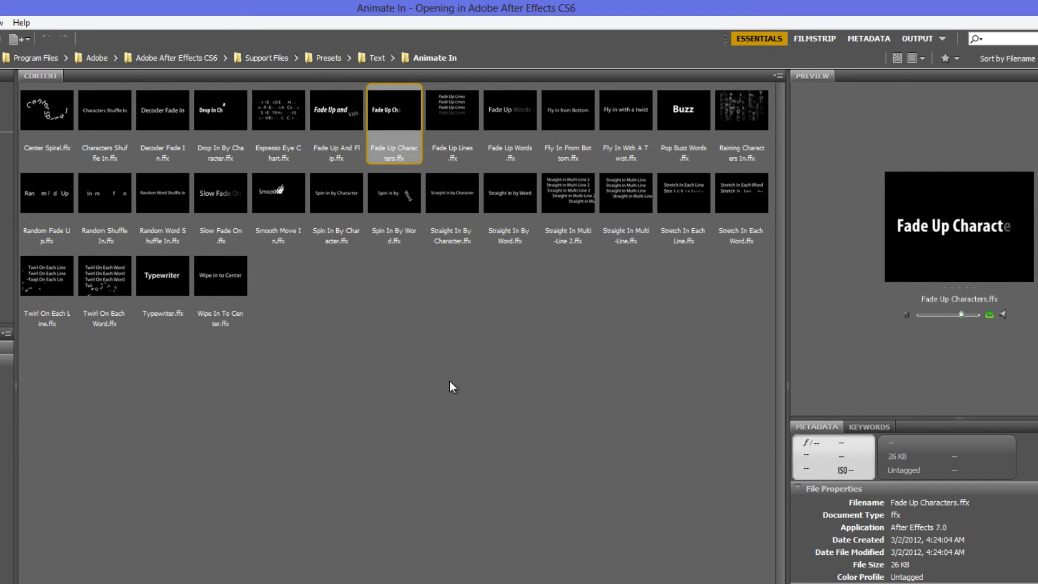
pyautogui.click(666, 109)
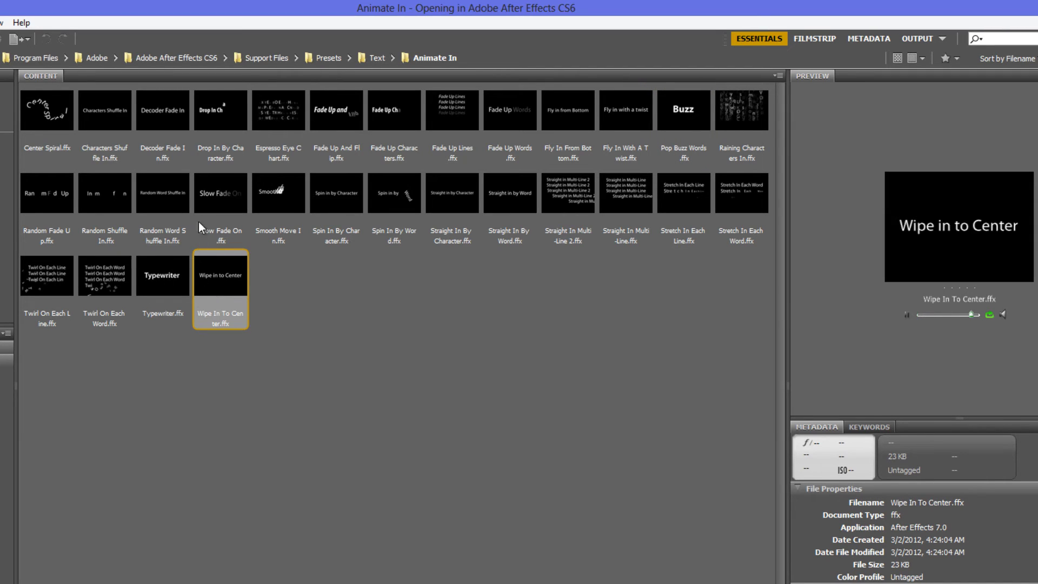
pyautogui.click(228, 196)
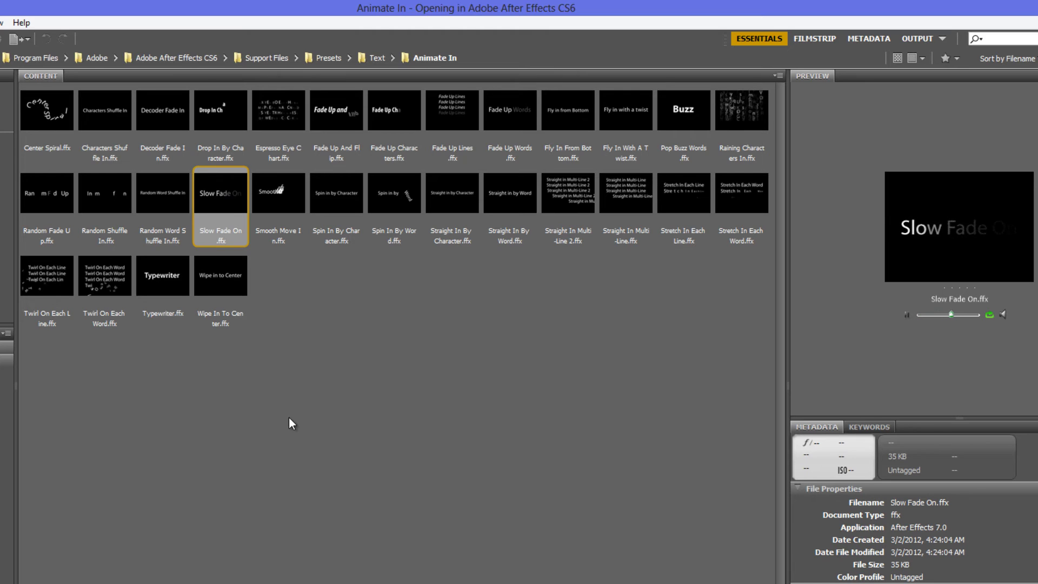
pyautogui.click(375, 58)
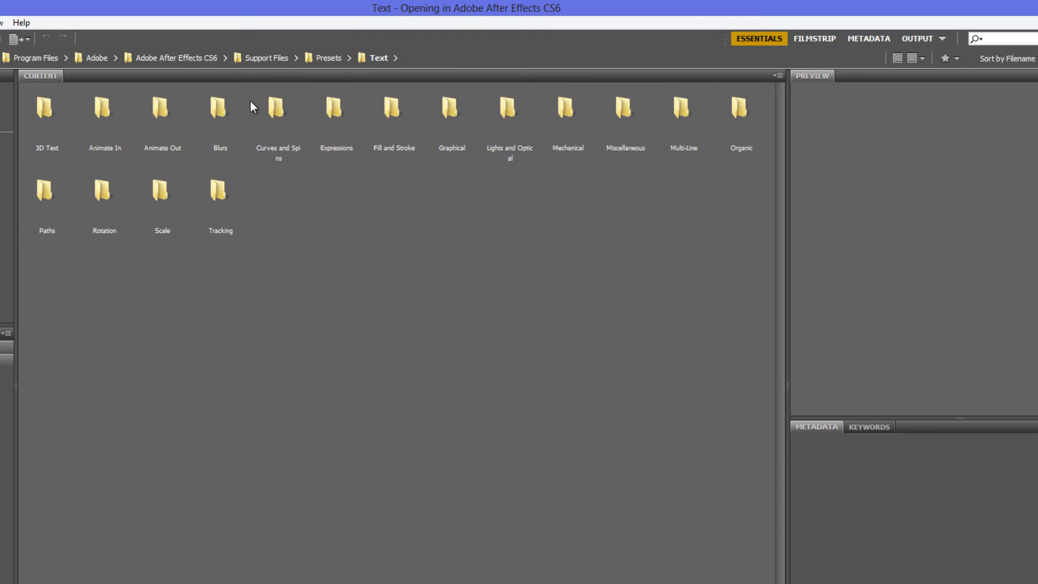
pyautogui.doubleClick(160, 109)
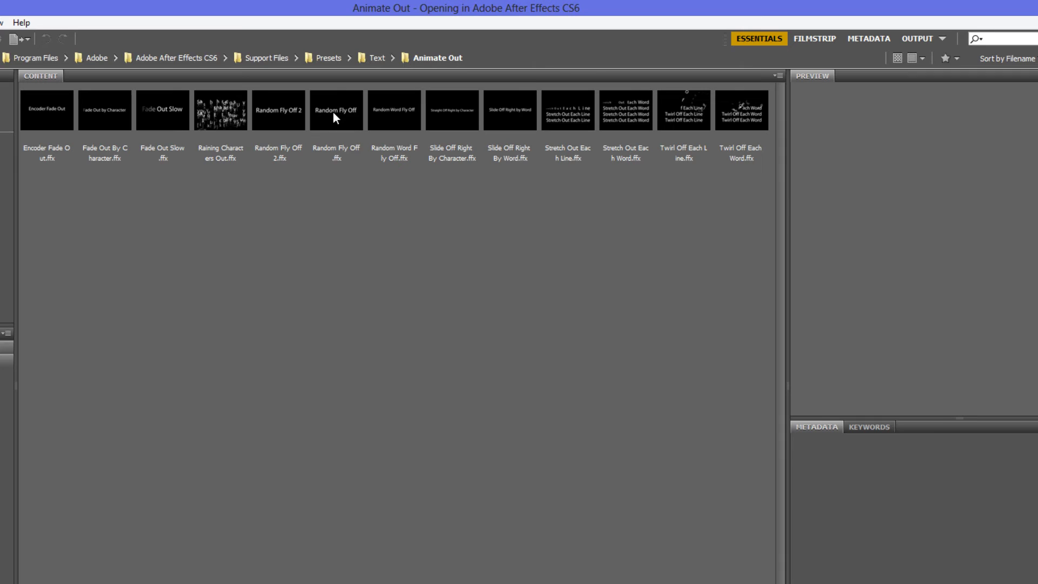
pyautogui.click(334, 115)
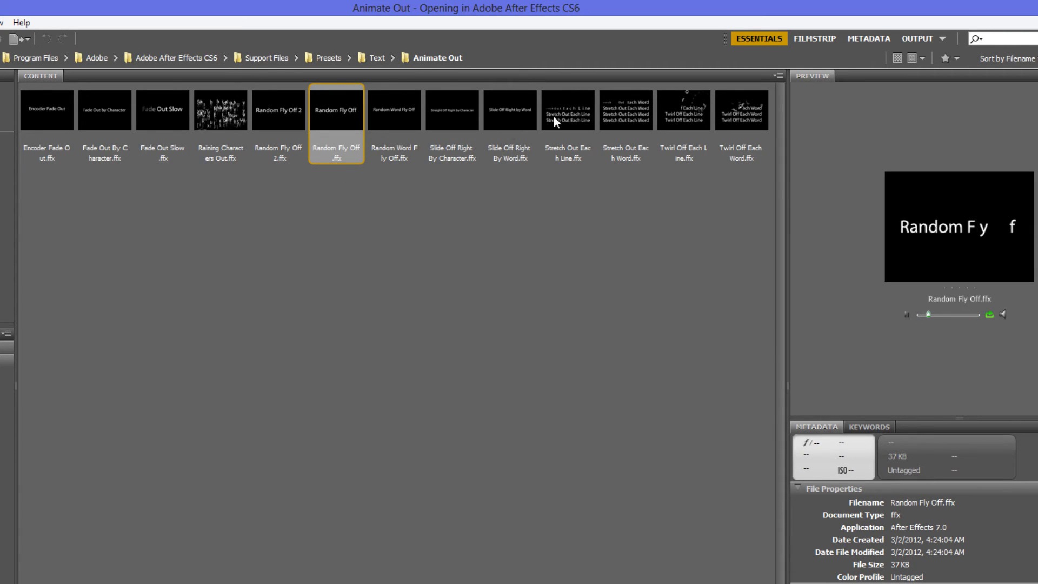
pyautogui.click(627, 118)
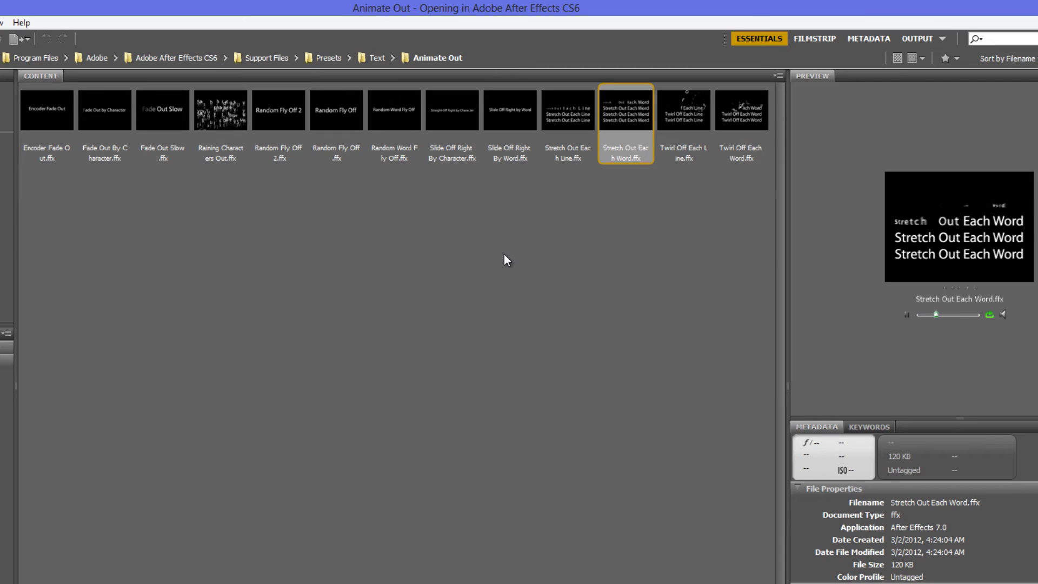
pyautogui.click(416, 119)
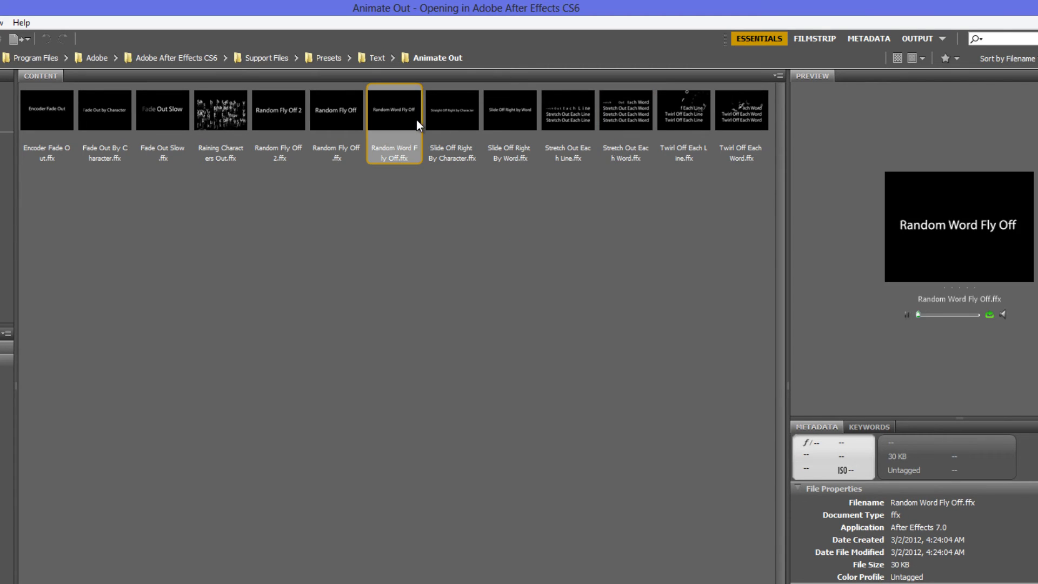
pyautogui.click(384, 56)
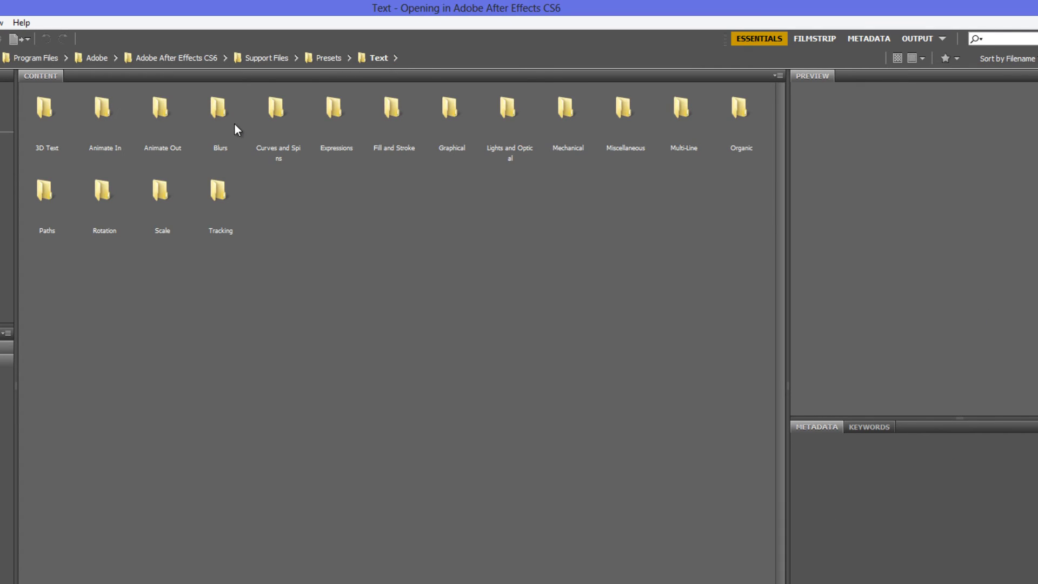
pyautogui.doubleClick(224, 107)
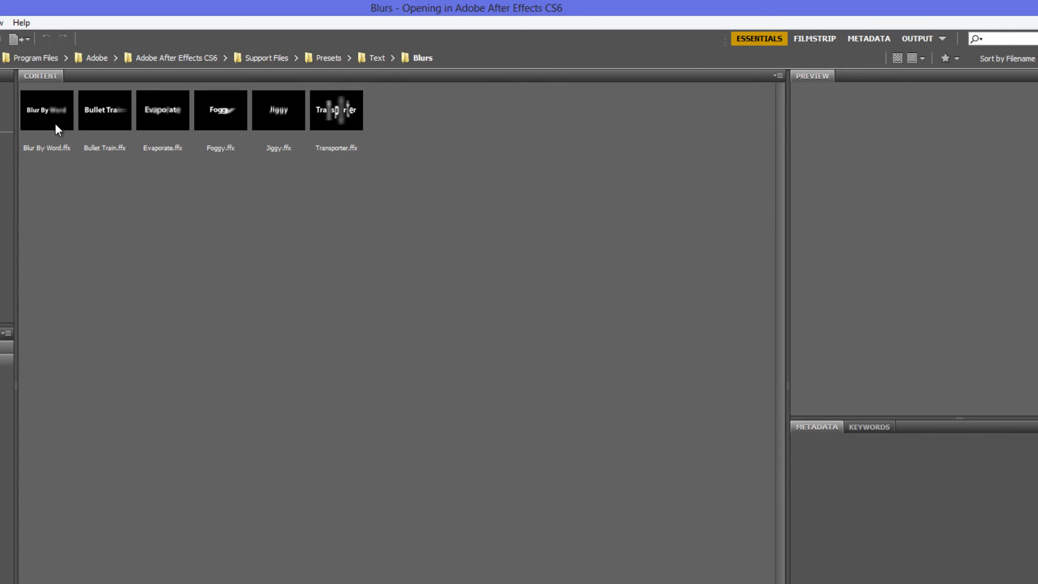
pyautogui.click(55, 124)
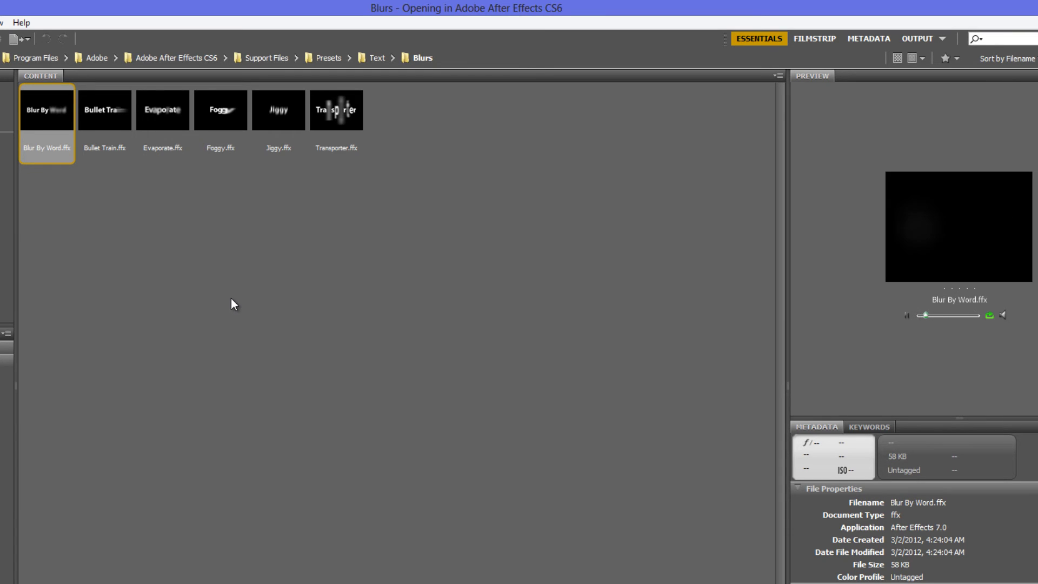
pyautogui.click(161, 106)
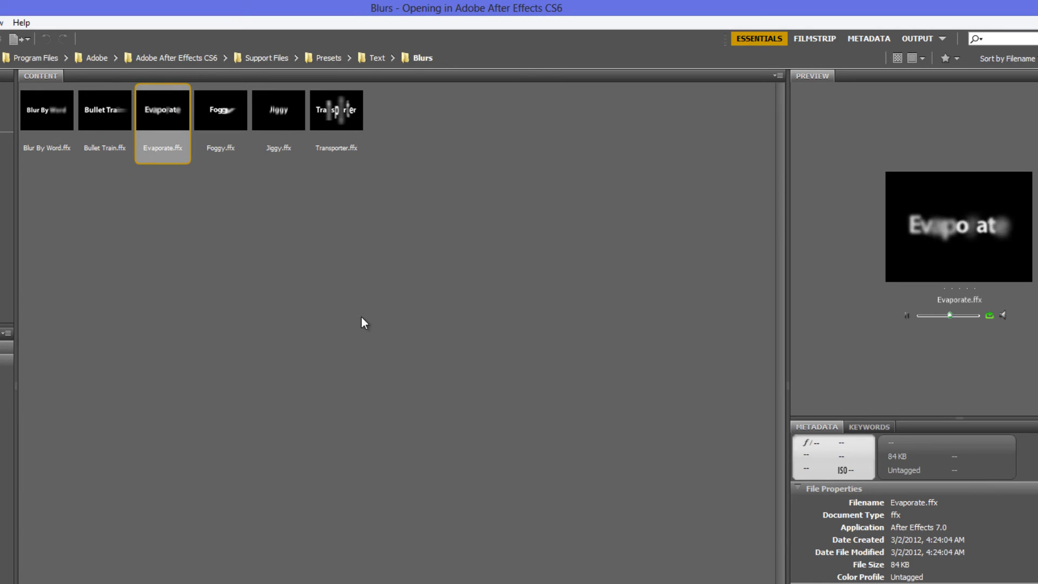
pyautogui.click(373, 57)
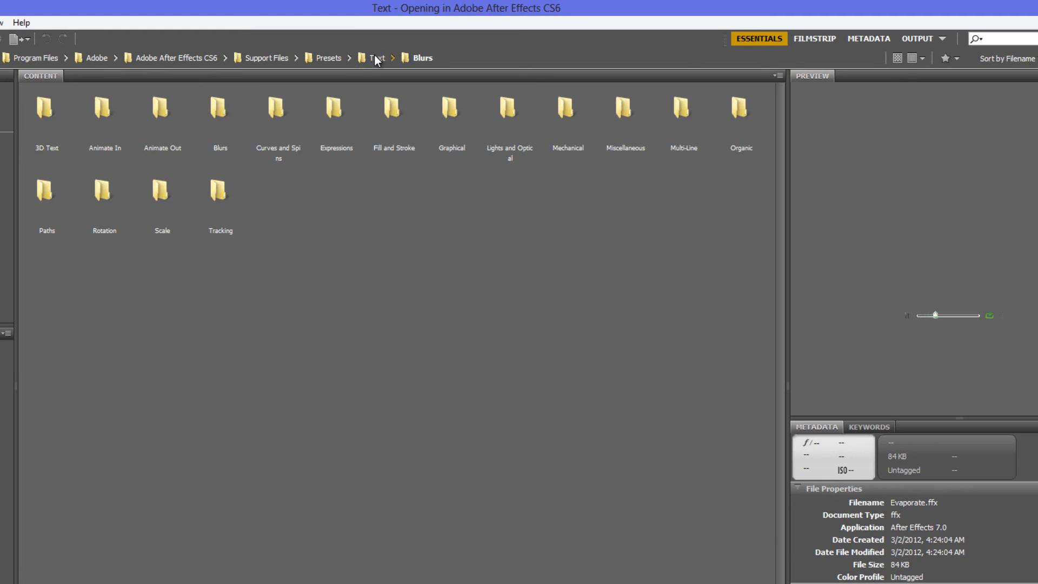
pyautogui.doubleClick(277, 111)
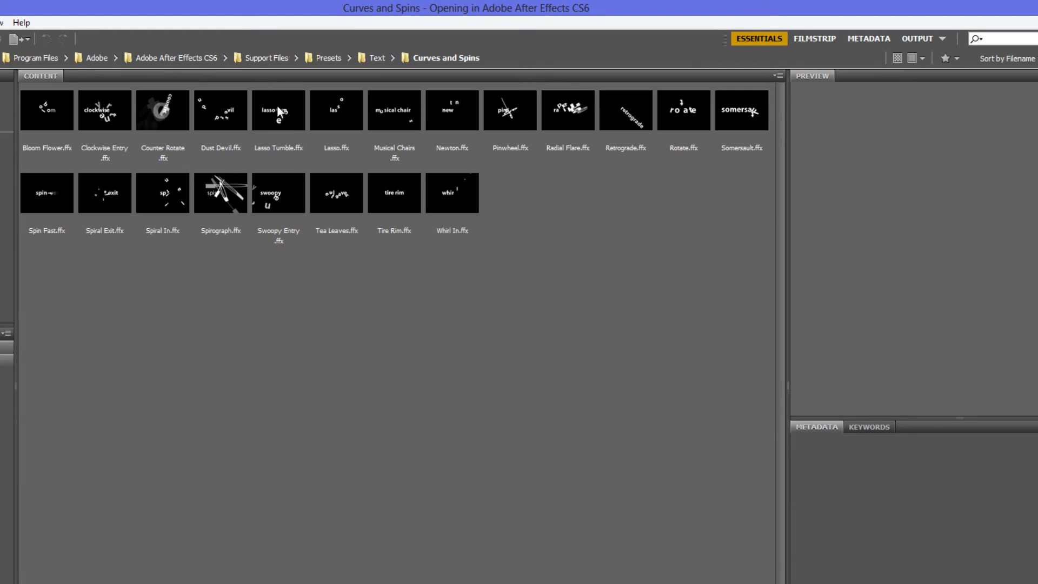
pyautogui.click(621, 121)
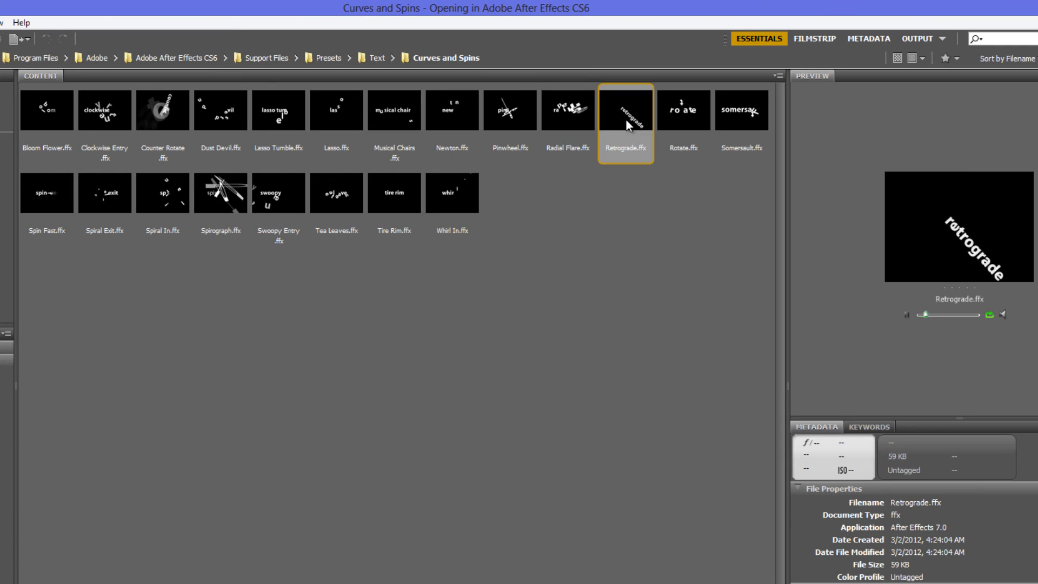
pyautogui.click(688, 115)
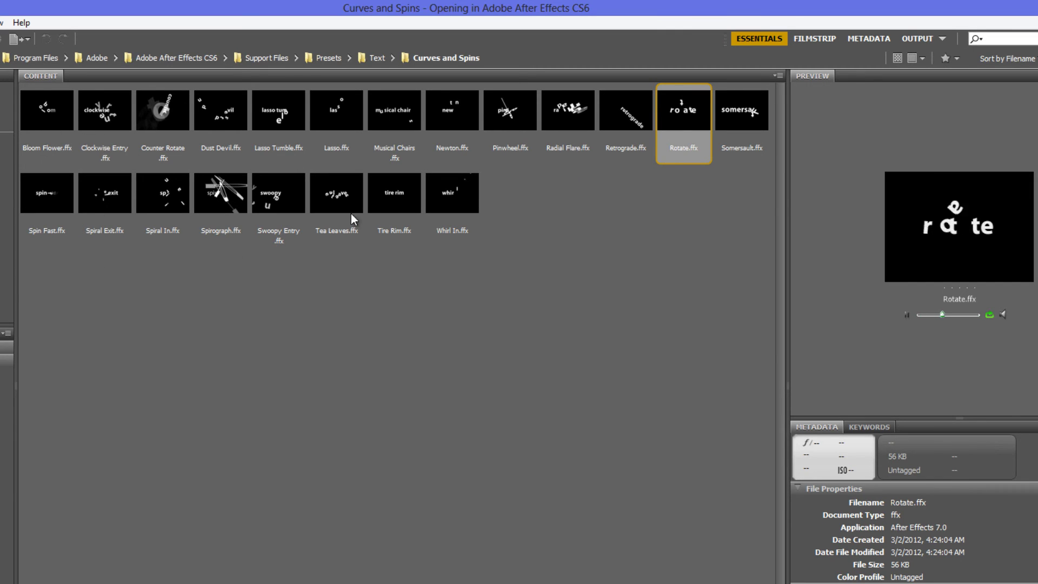
pyautogui.click(399, 194)
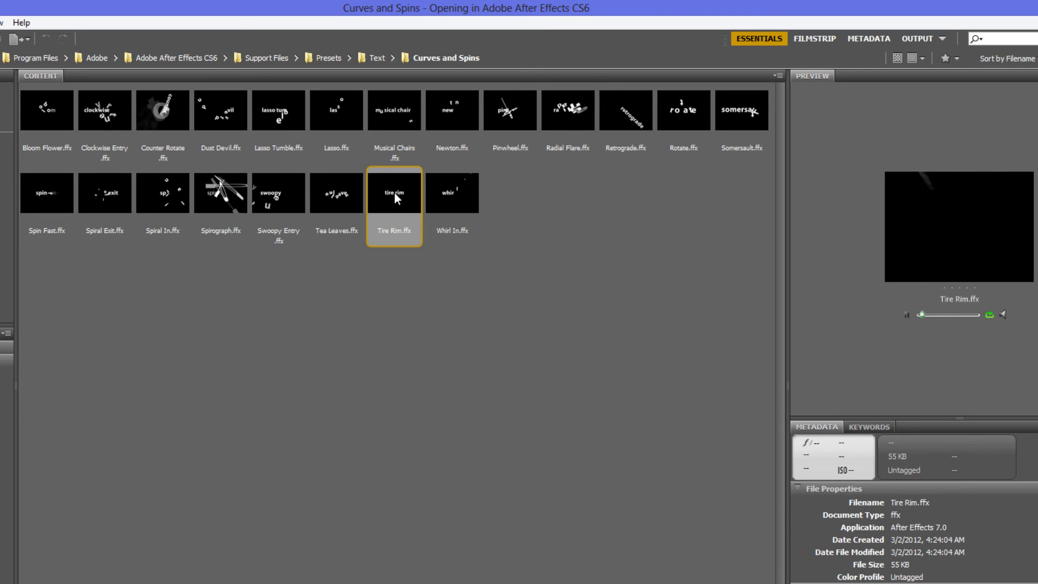
pyautogui.click(212, 229)
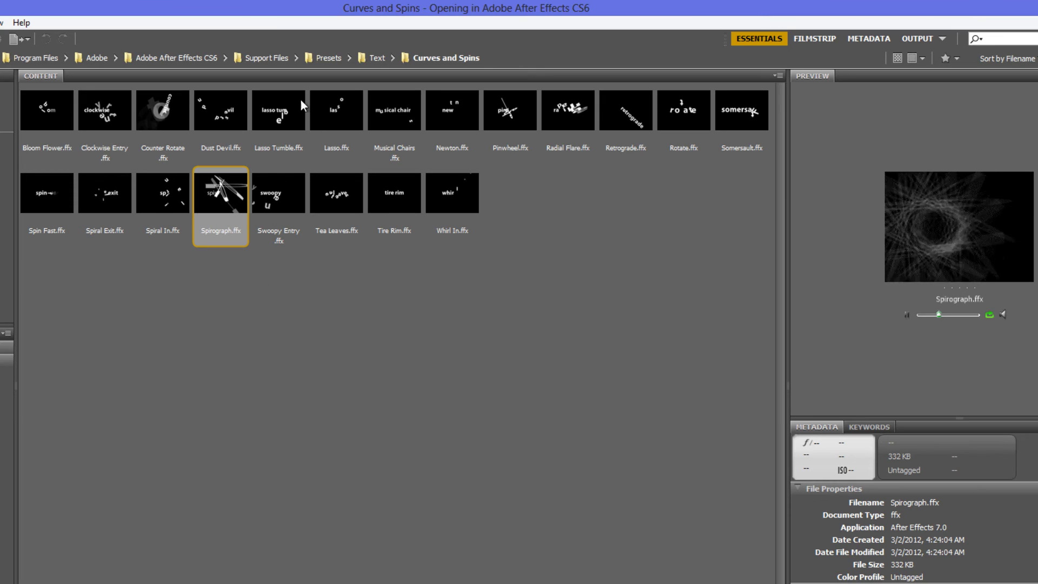
pyautogui.click(378, 60)
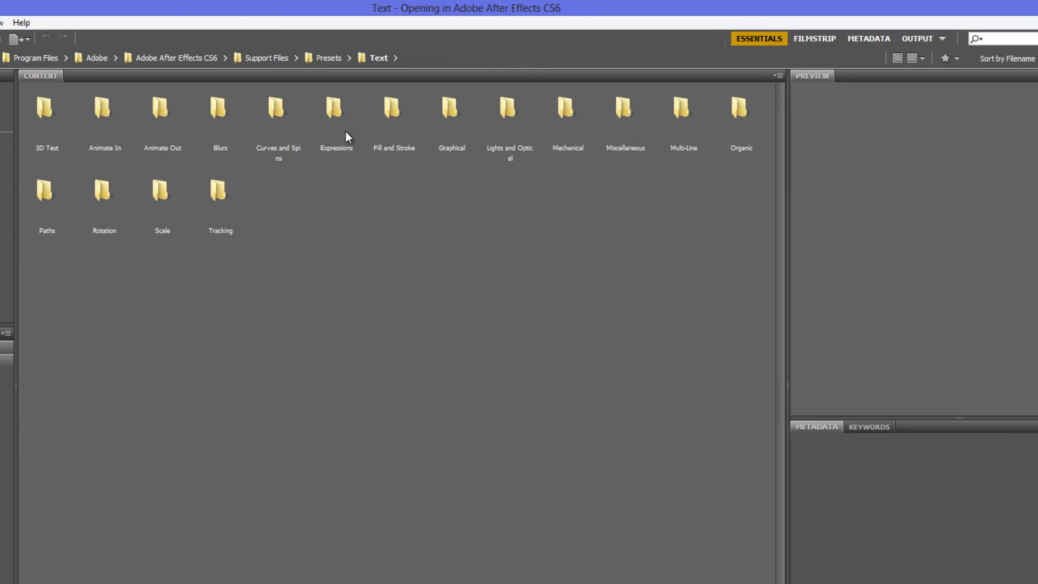
pyautogui.doubleClick(336, 115)
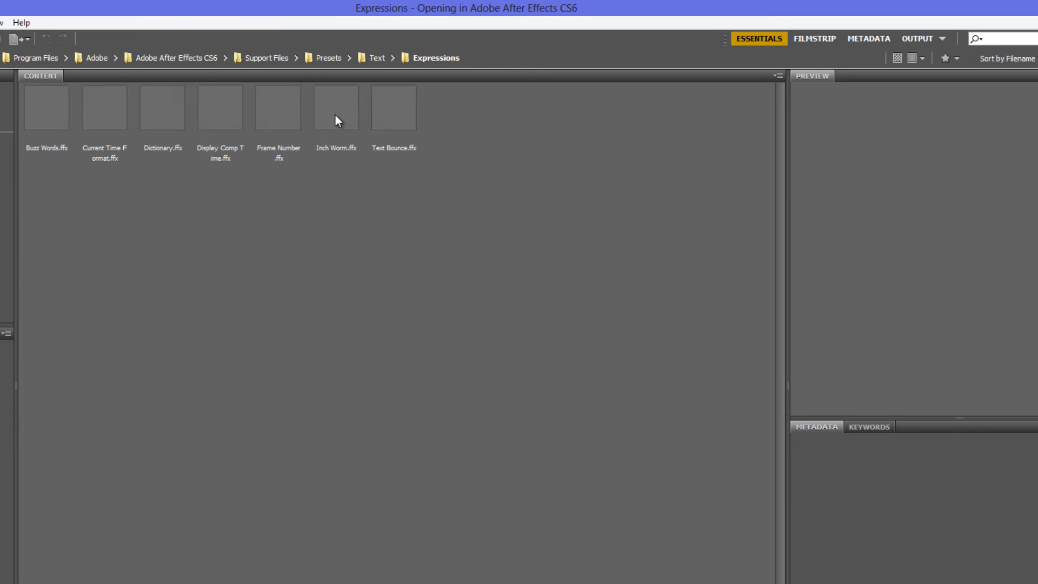
pyautogui.click(45, 115)
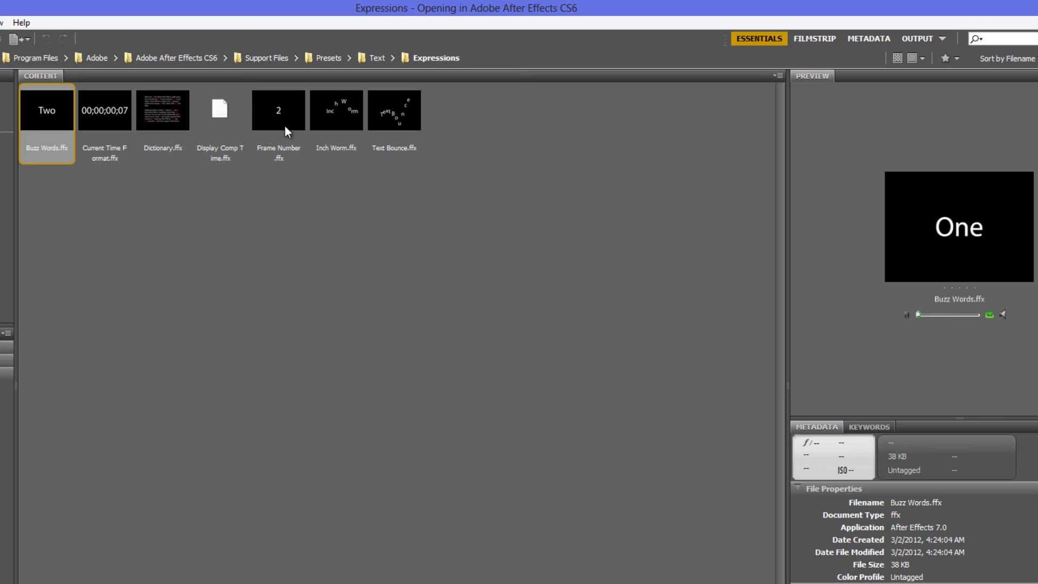
pyautogui.click(277, 112)
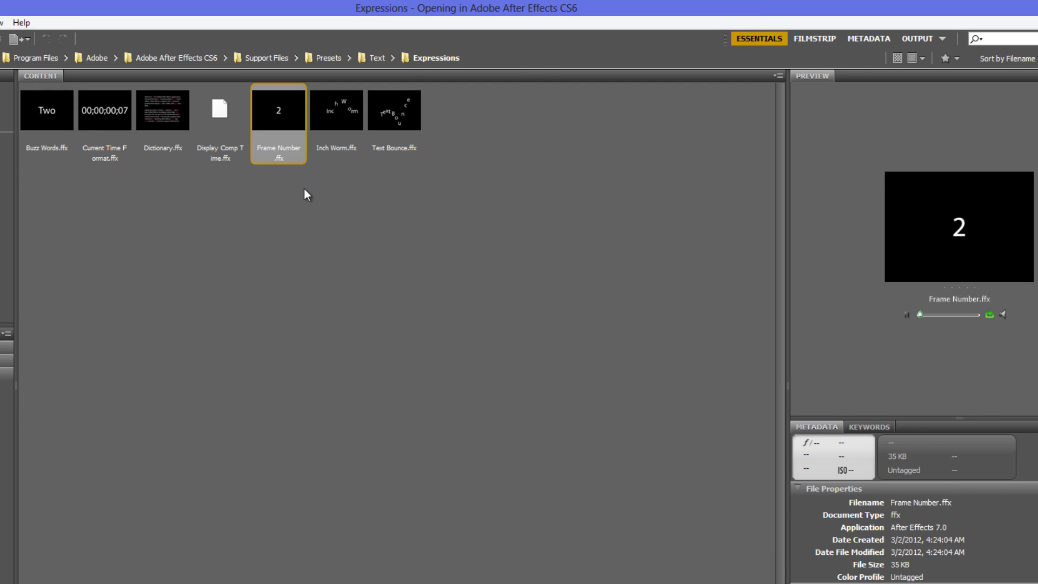
pyautogui.click(351, 116)
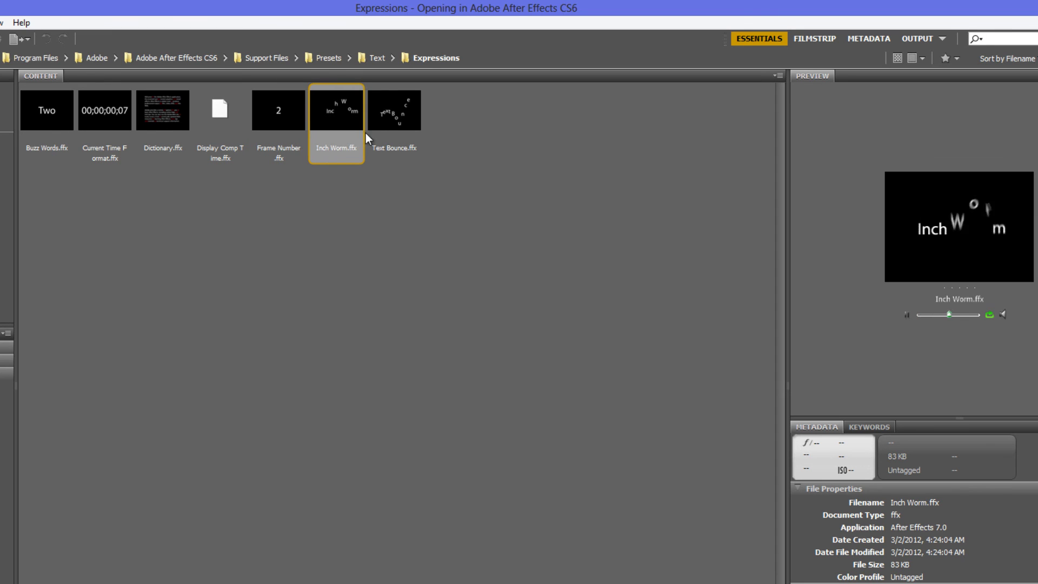
pyautogui.click(408, 113)
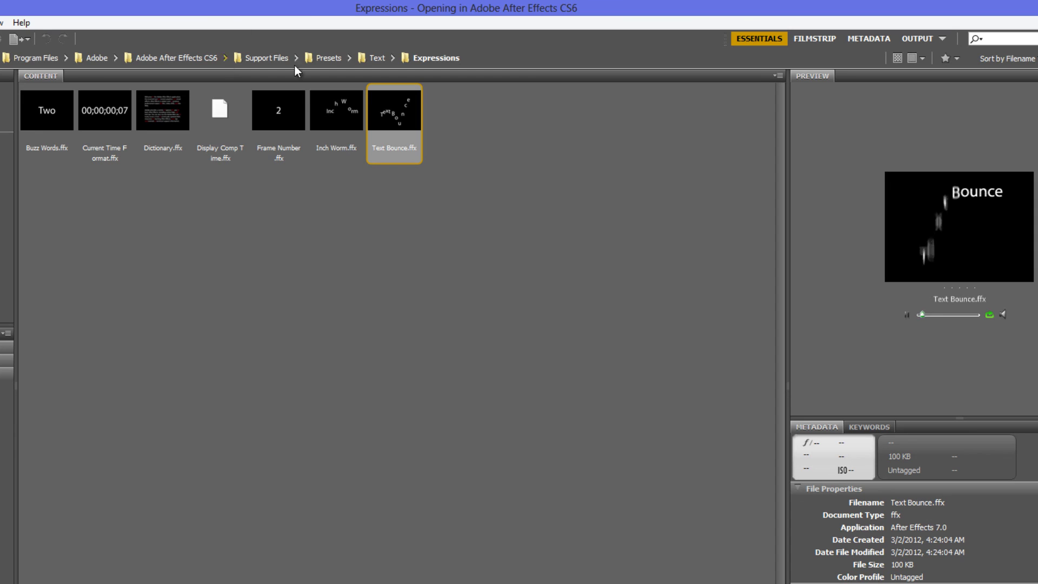
pyautogui.click(379, 58)
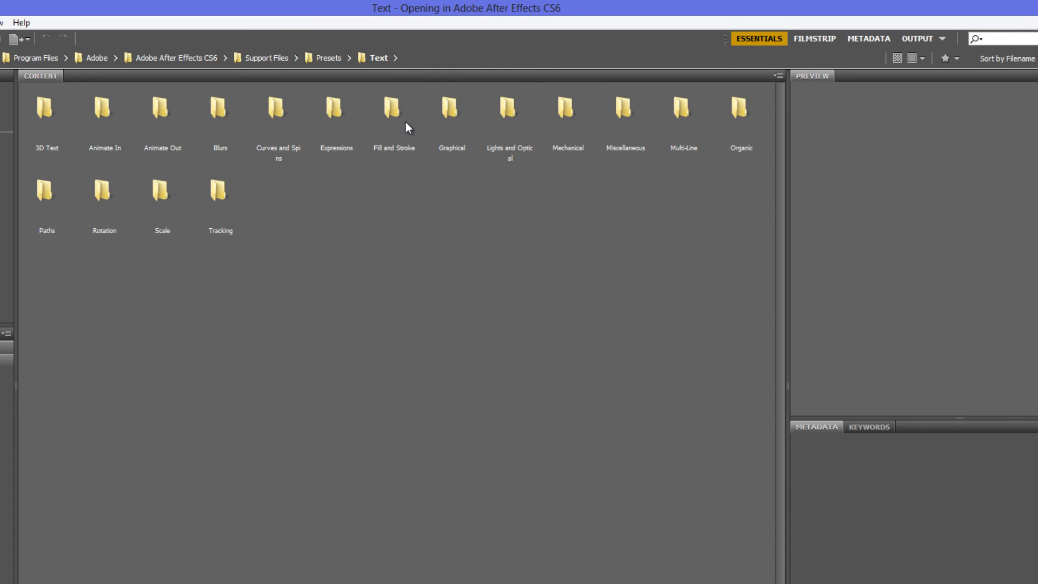
pyautogui.doubleClick(451, 110)
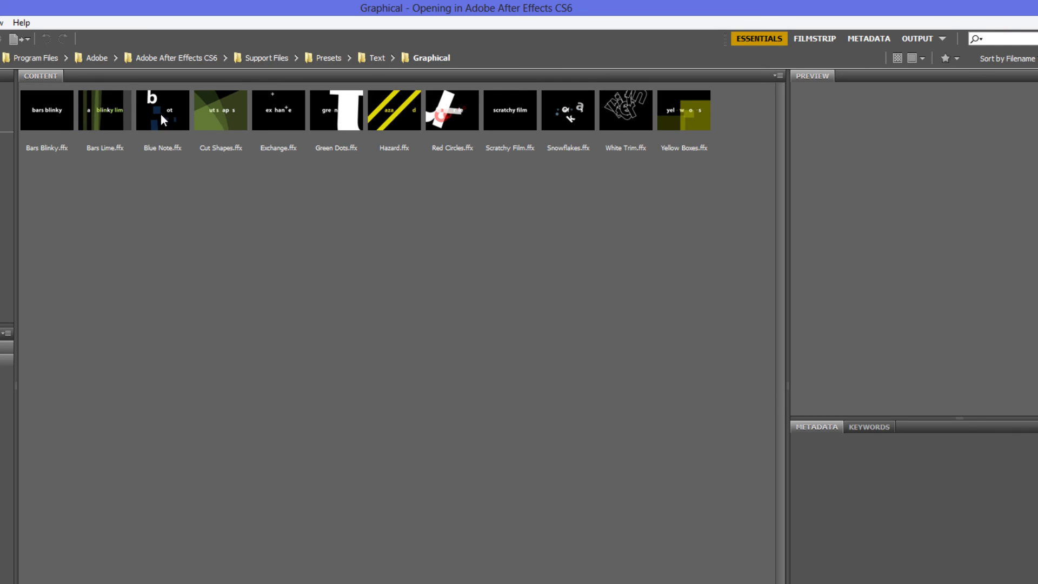
pyautogui.click(99, 108)
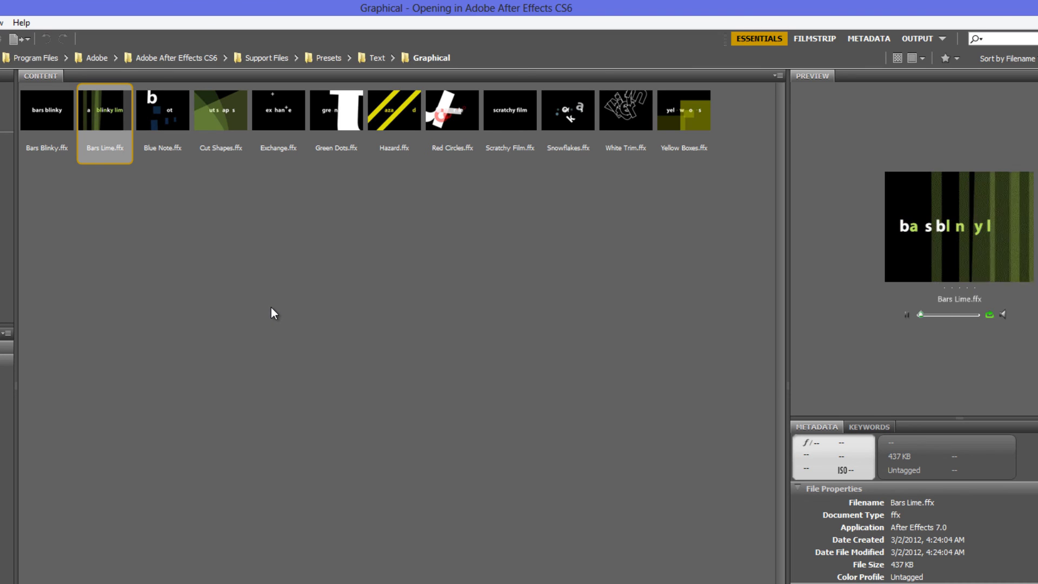
pyautogui.click(391, 117)
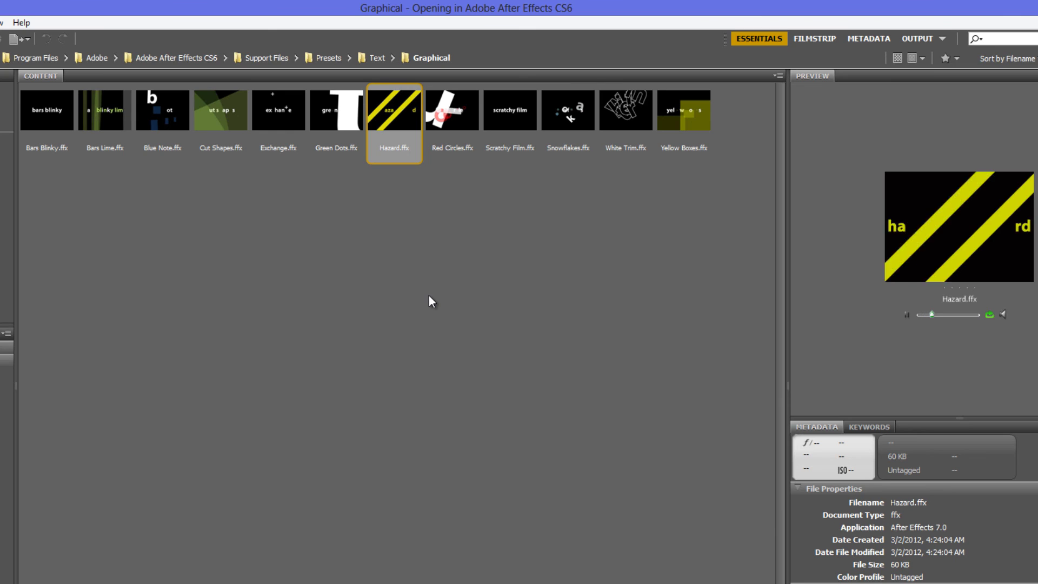
pyautogui.click(452, 116)
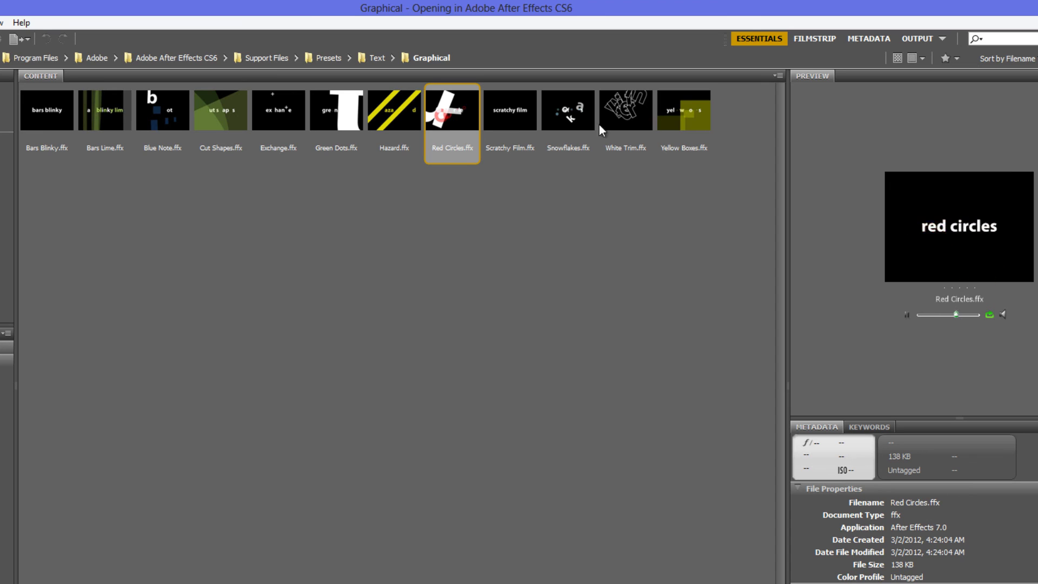
pyautogui.click(683, 115)
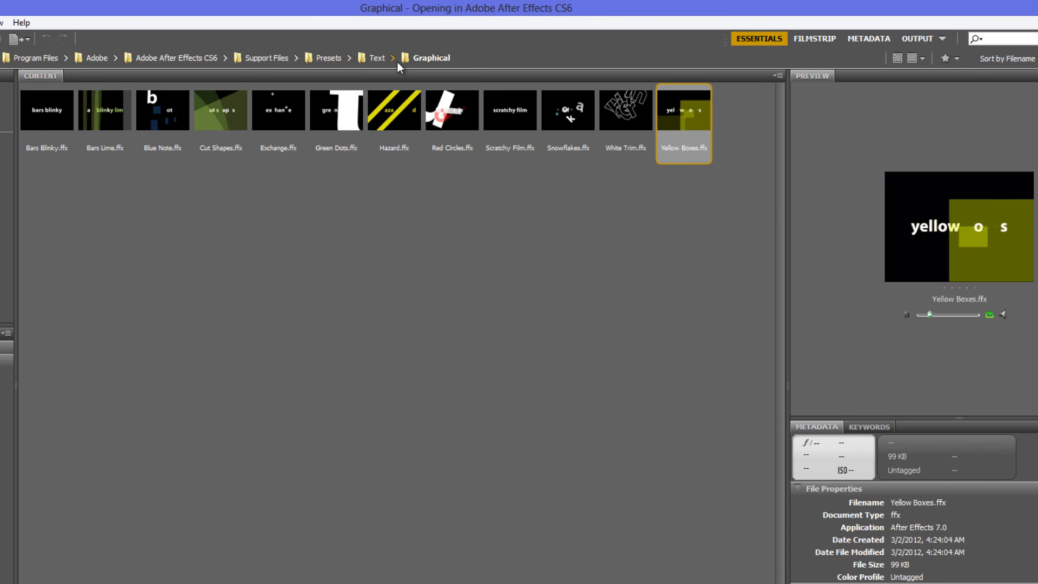
pyautogui.click(377, 58)
pyautogui.doubleClick(507, 107)
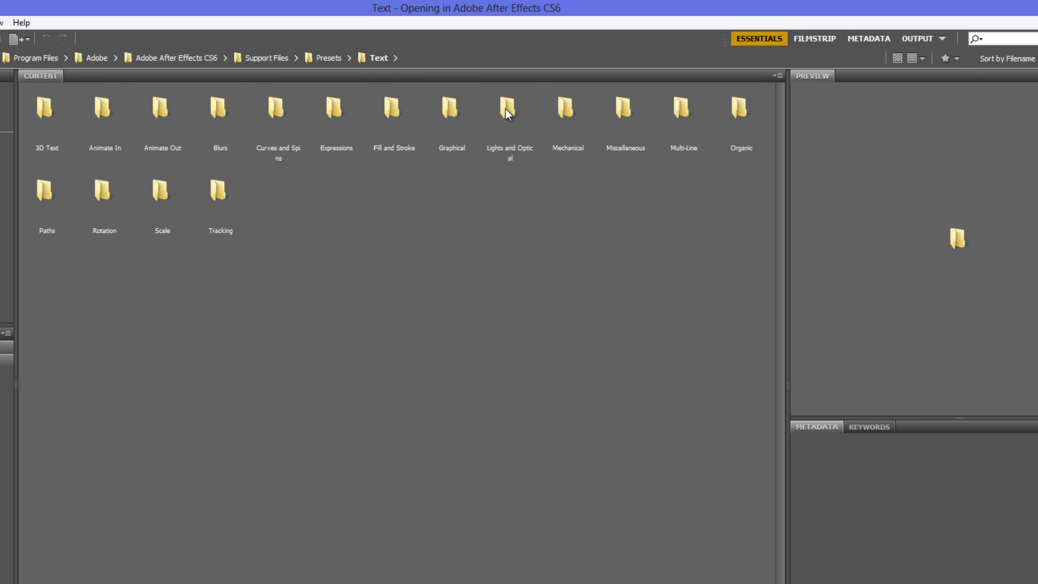